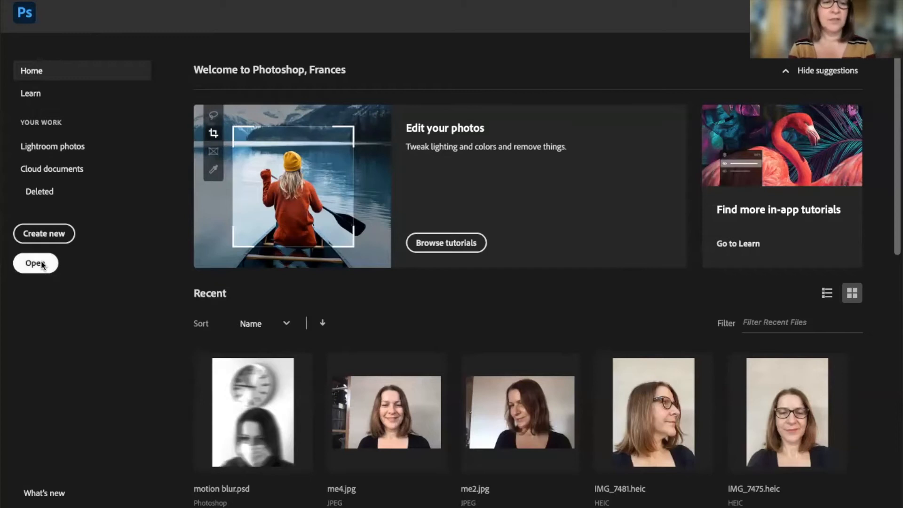
- Open the photo brno1_bw.jpg from the Brno Del Zhou folder
scroll(341, 153, down, 2)
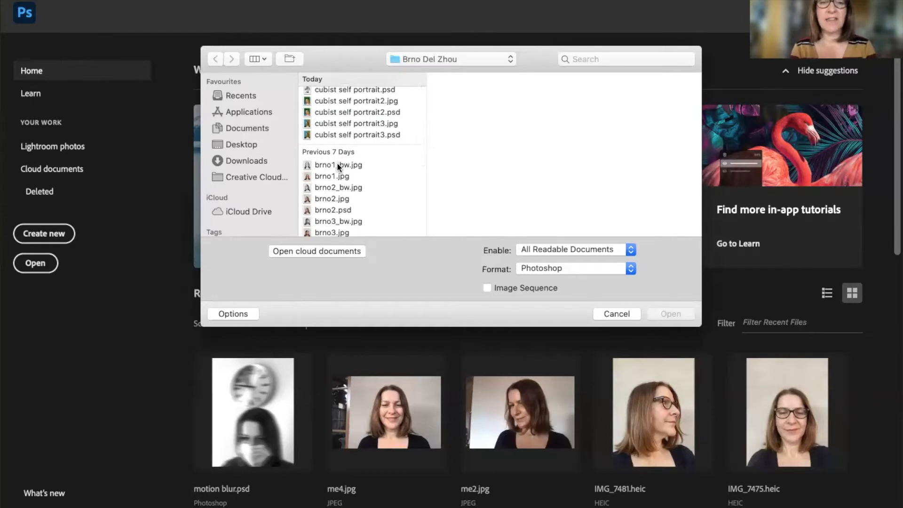
click(318, 166)
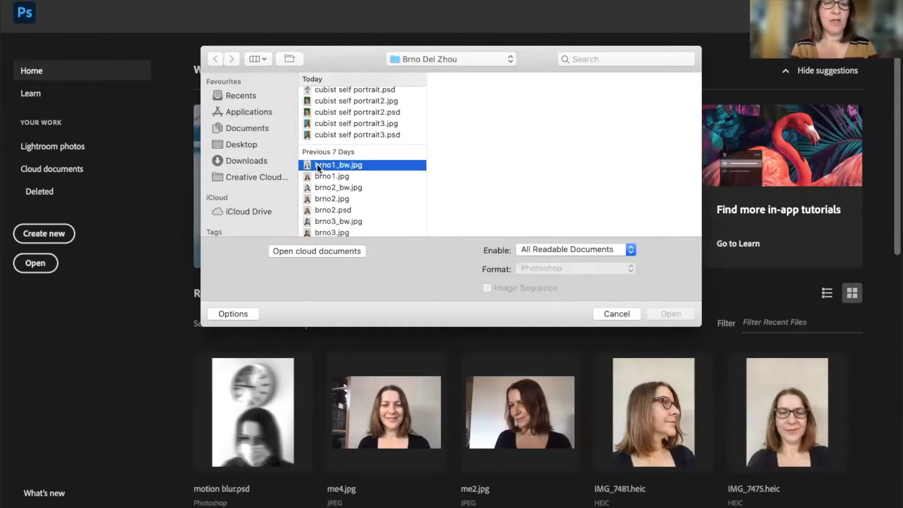
click(670, 314)
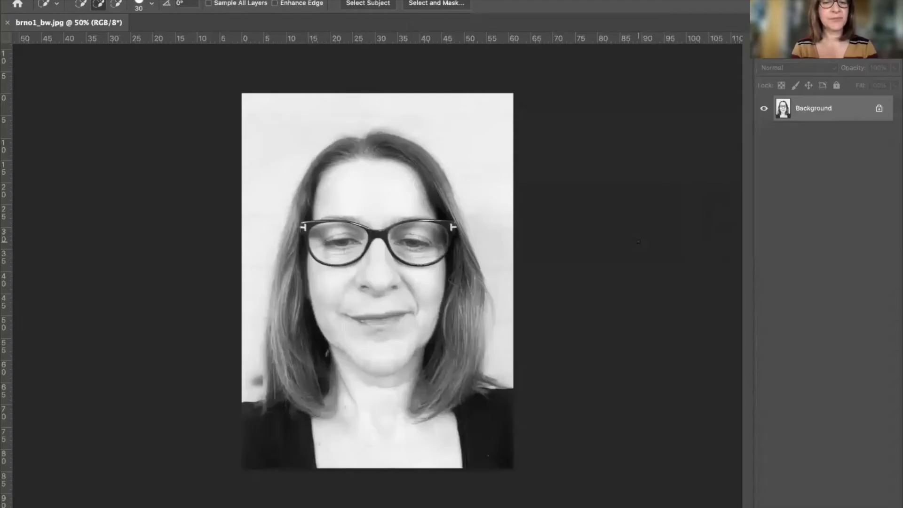
- Open the second portrait, brno2_bw.jpg, as a separate document
click(97, 0)
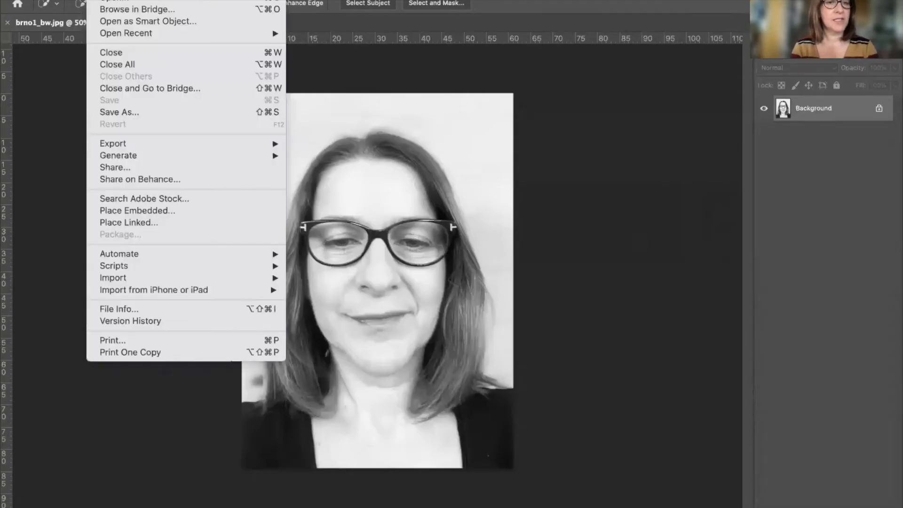
click(114, 0)
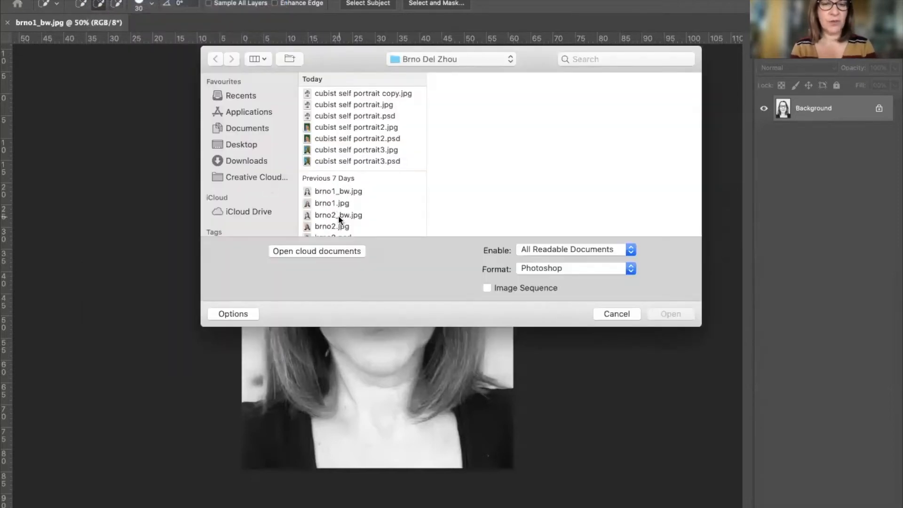
click(339, 215)
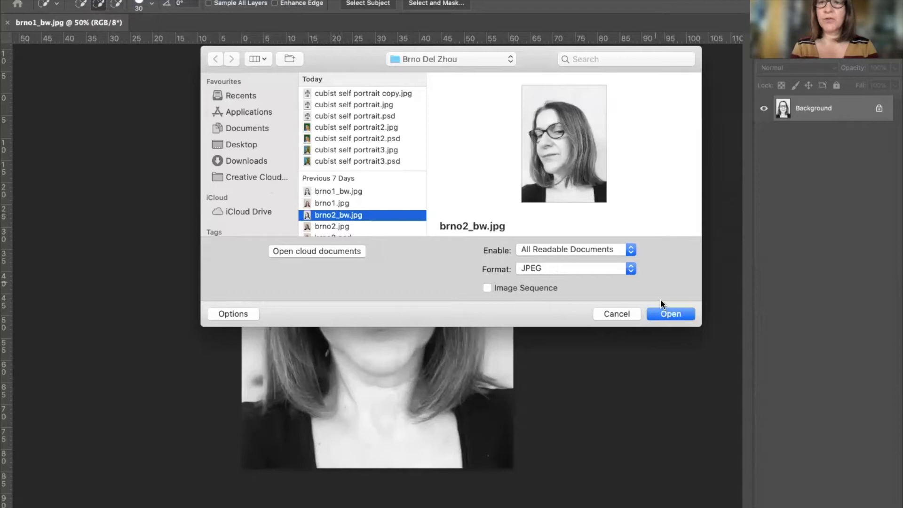
click(667, 314)
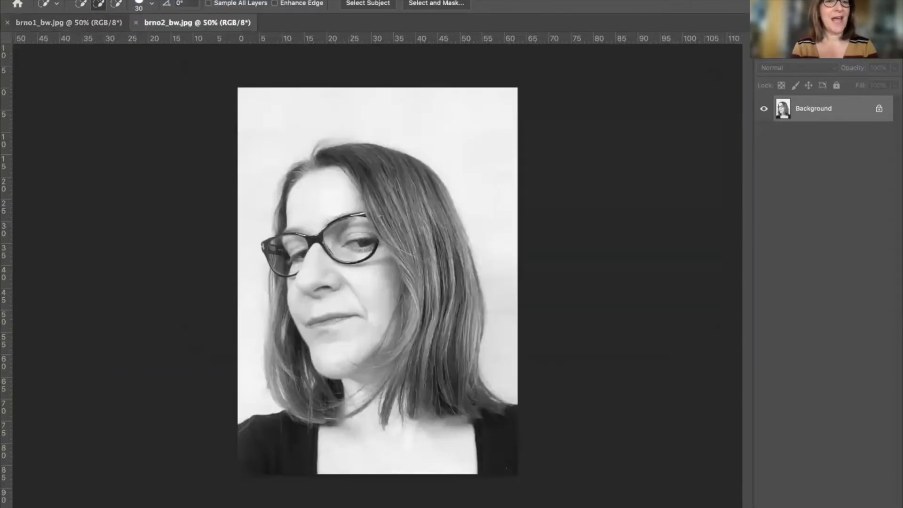
- Open the third portrait, brno3_bw.jpg, and look back over the other two open photos
click(101, 0)
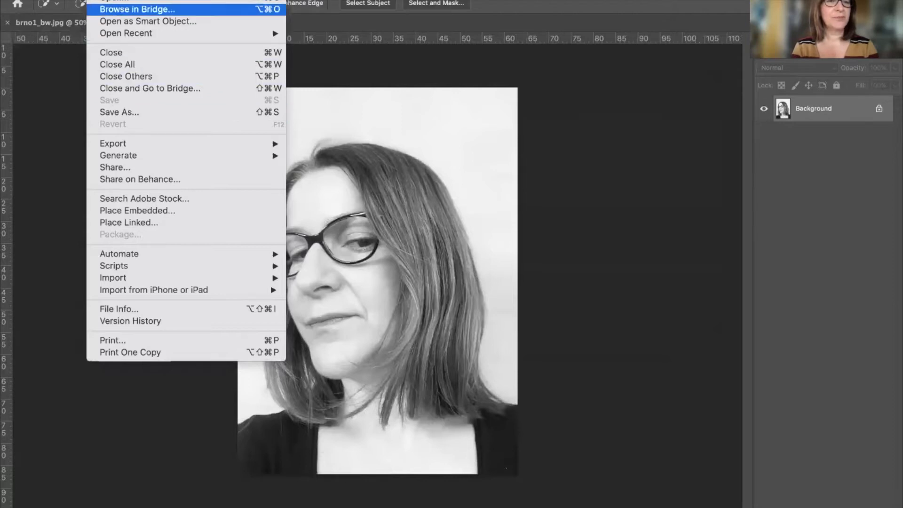
click(114, 1)
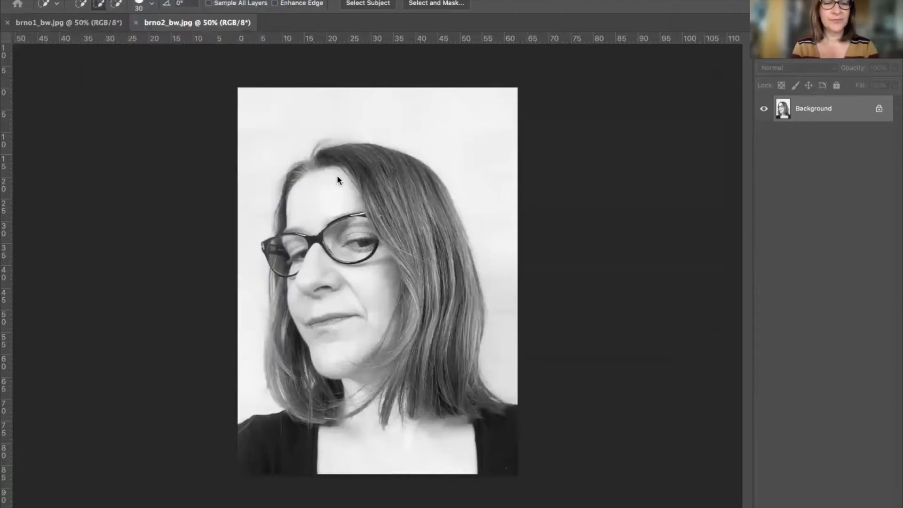
scroll(338, 214, down, 2)
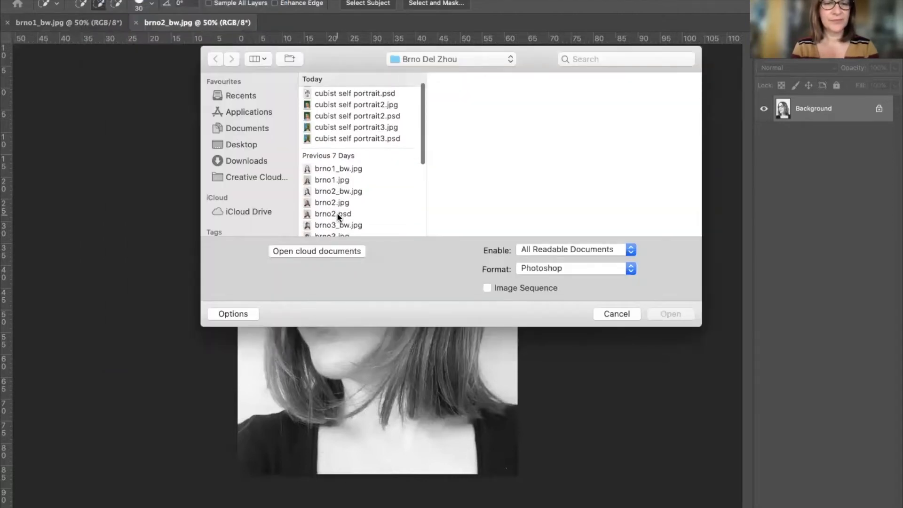
scroll(337, 217, down, 1)
click(338, 208)
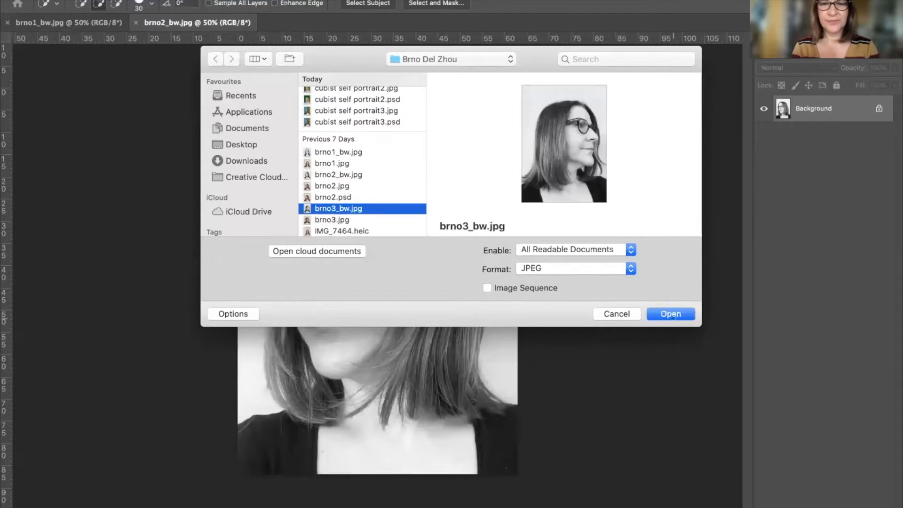
click(662, 315)
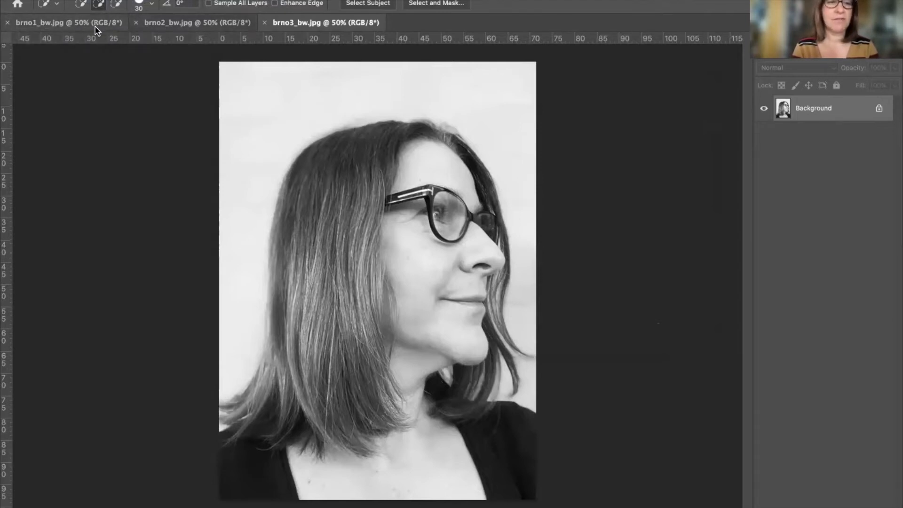
click(80, 21)
click(167, 24)
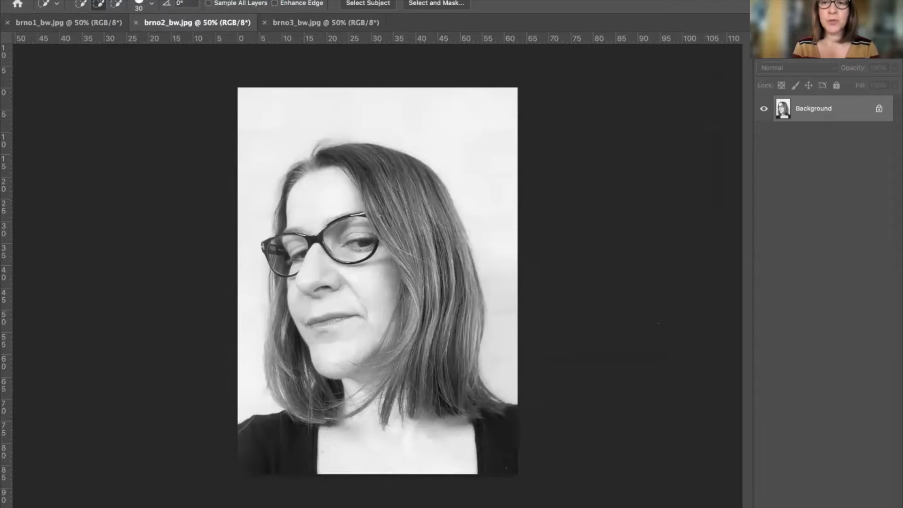
- Start a new document and choose the A4 print preset, 210 x 297 mm at 300 ppi
click(98, 0)
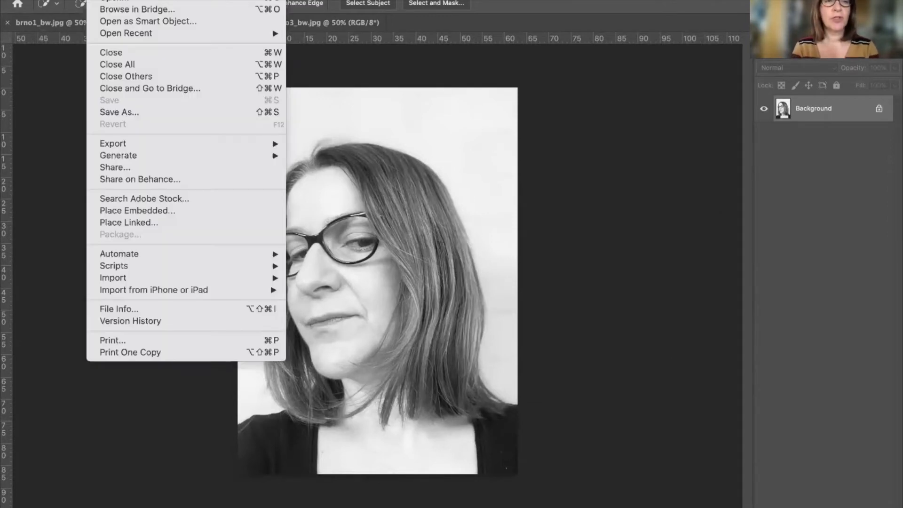
key(super+n)
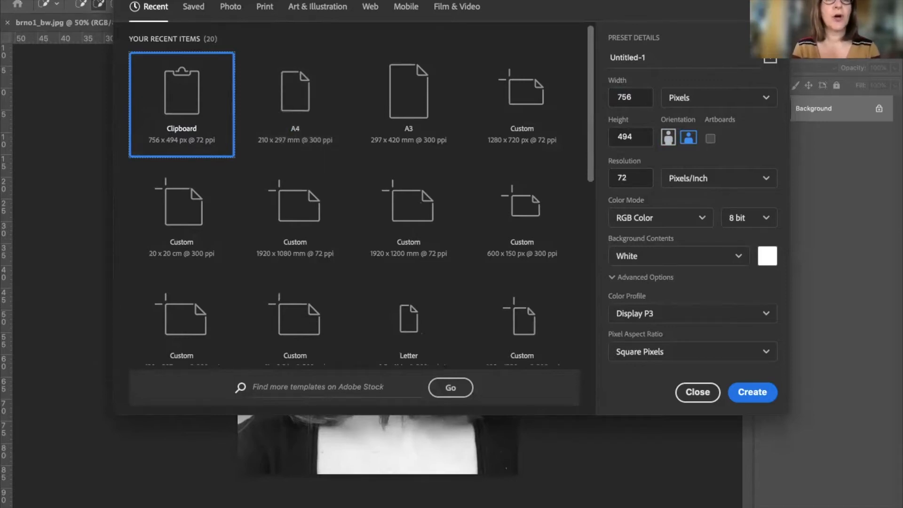
click(264, 7)
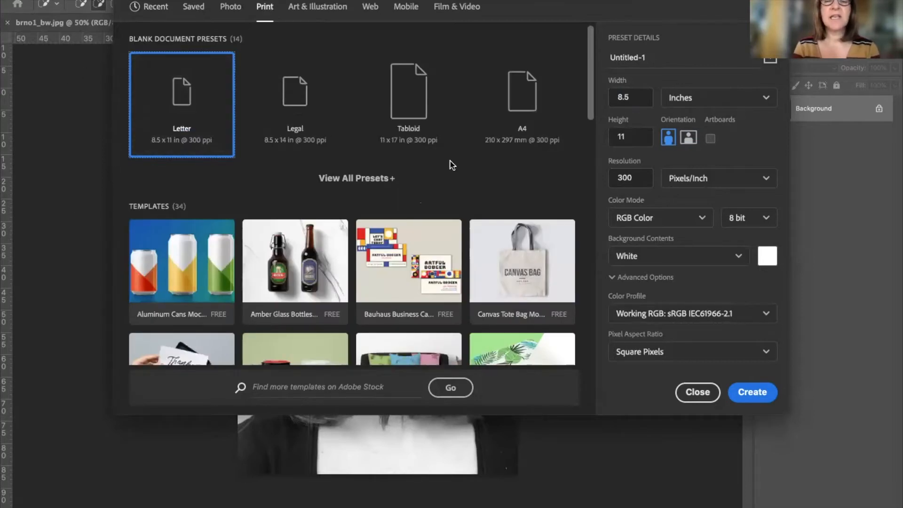
click(374, 178)
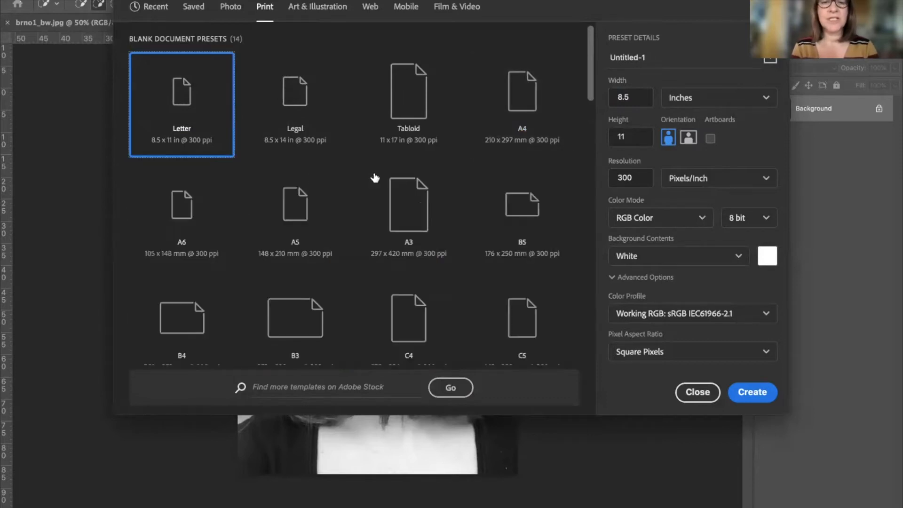
click(525, 95)
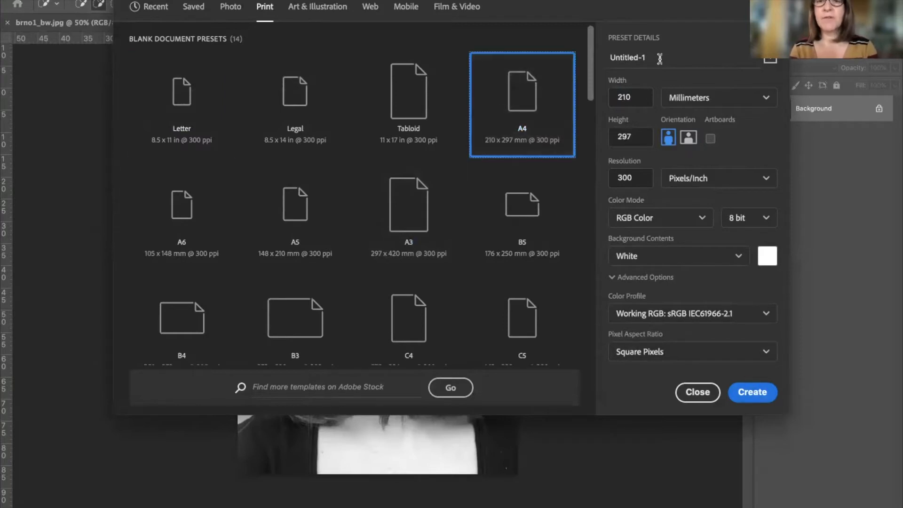
- Name the new A4 document "Cubist self portrait" and create it
click(599, 61)
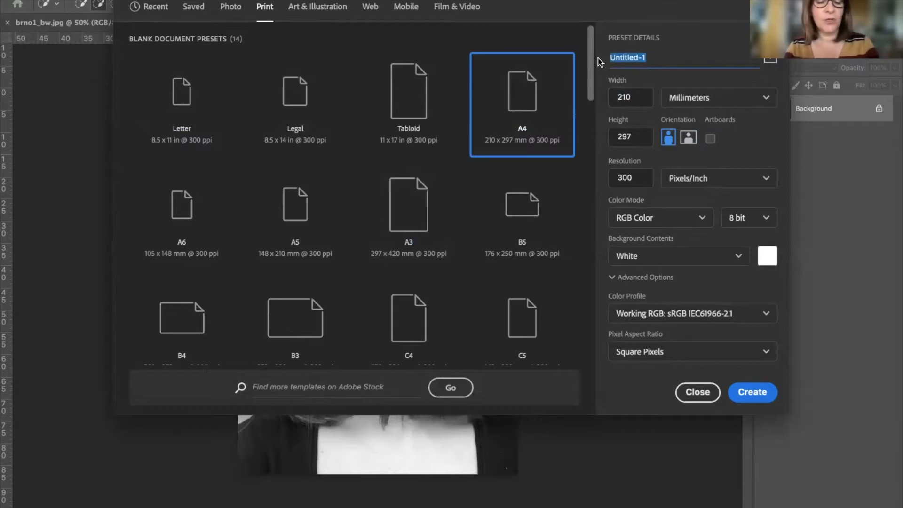
text(Cubi)
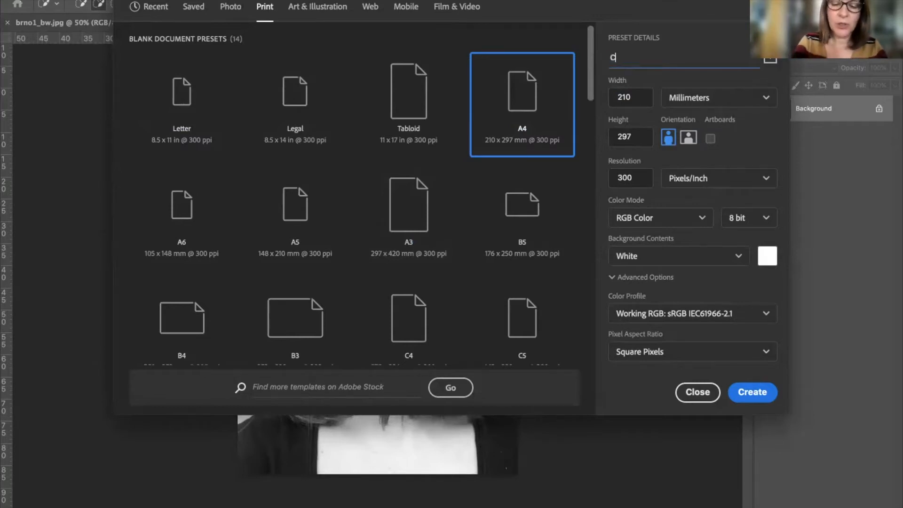
text(st s)
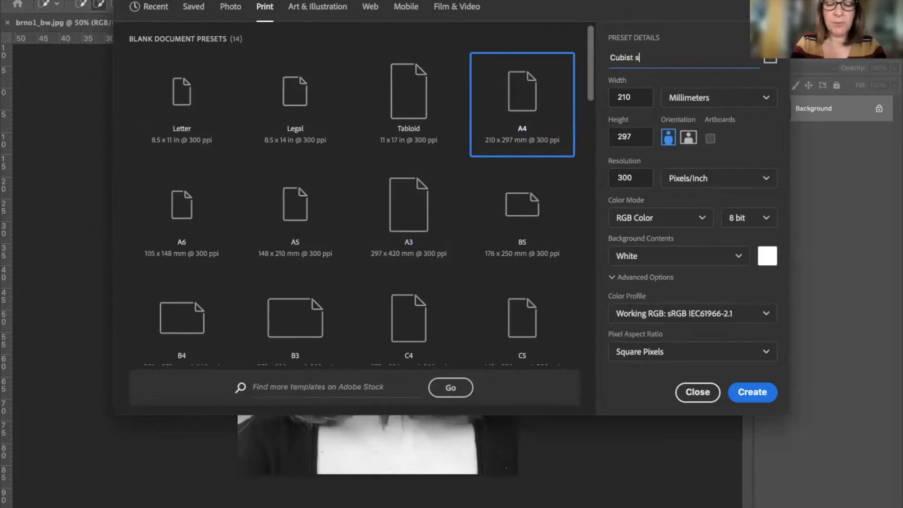
text(elf po)
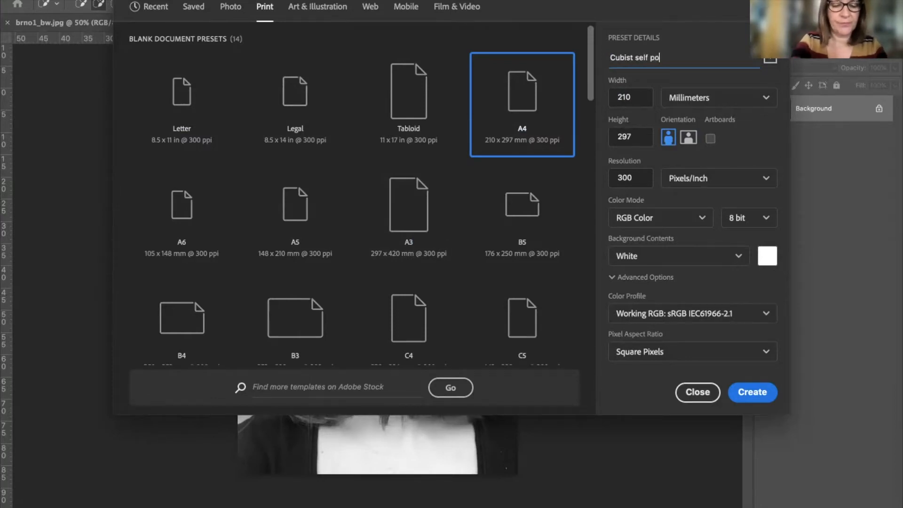
text(rtrait)
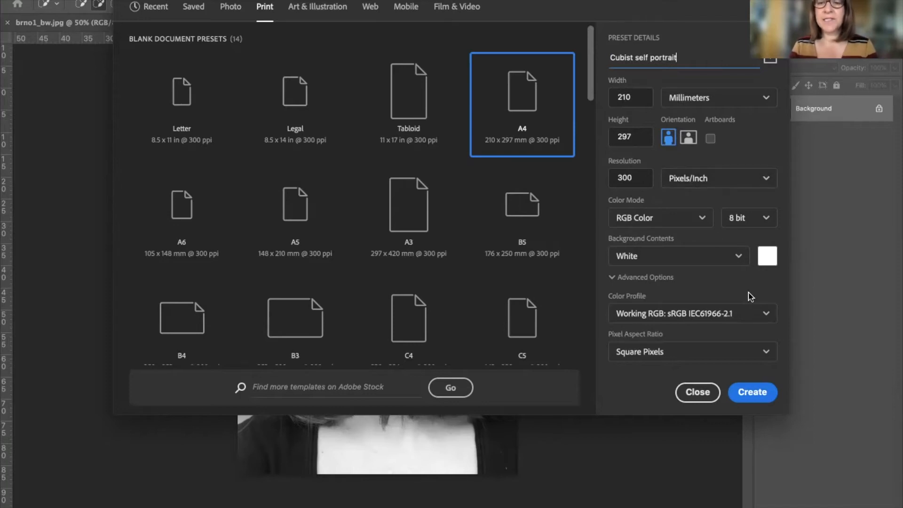
click(759, 394)
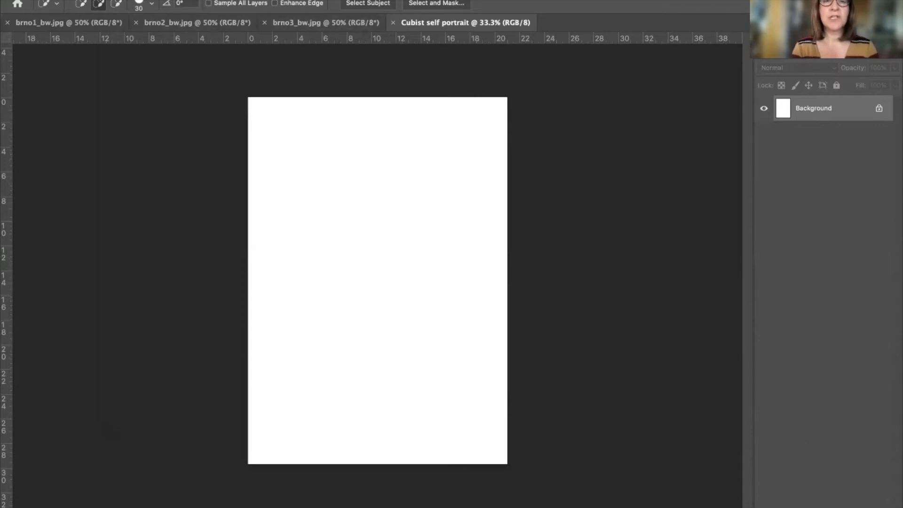
- Display the History, Layers and Tools panels in the workspace
click(422, 0)
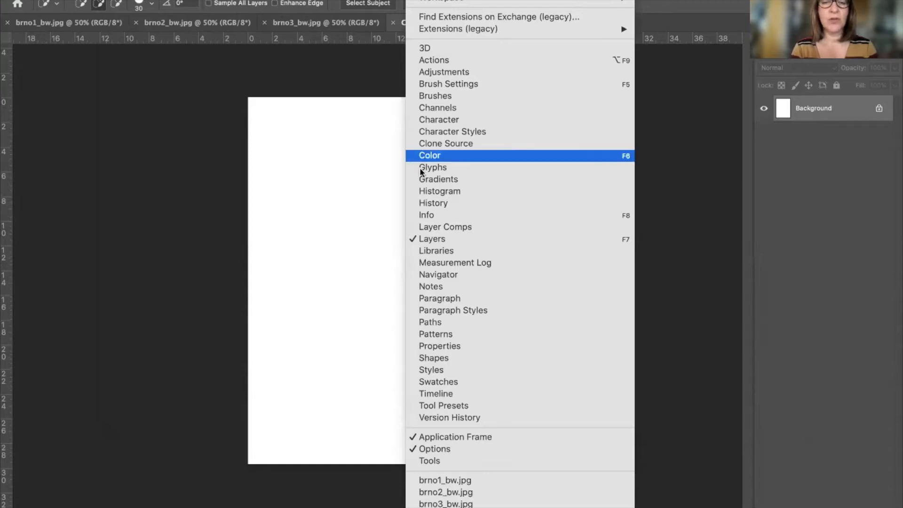
click(429, 204)
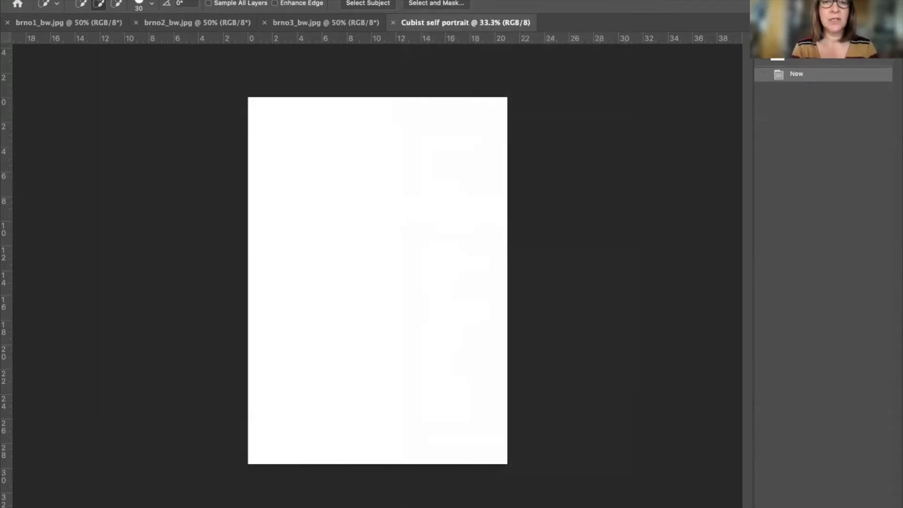
click(428, 1)
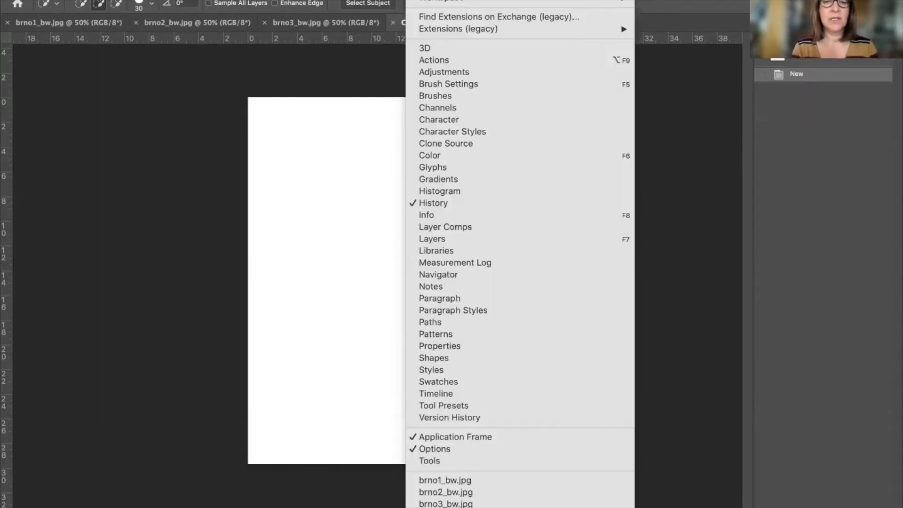
click(428, 238)
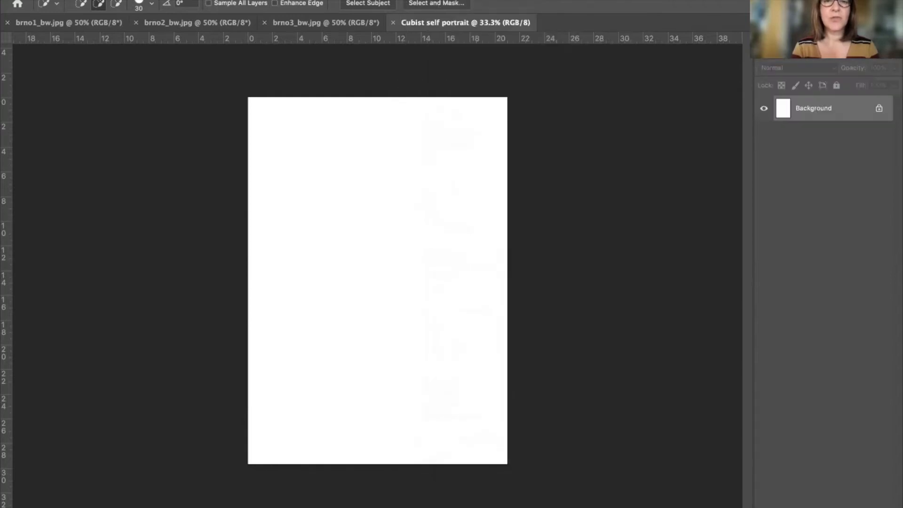
click(428, 1)
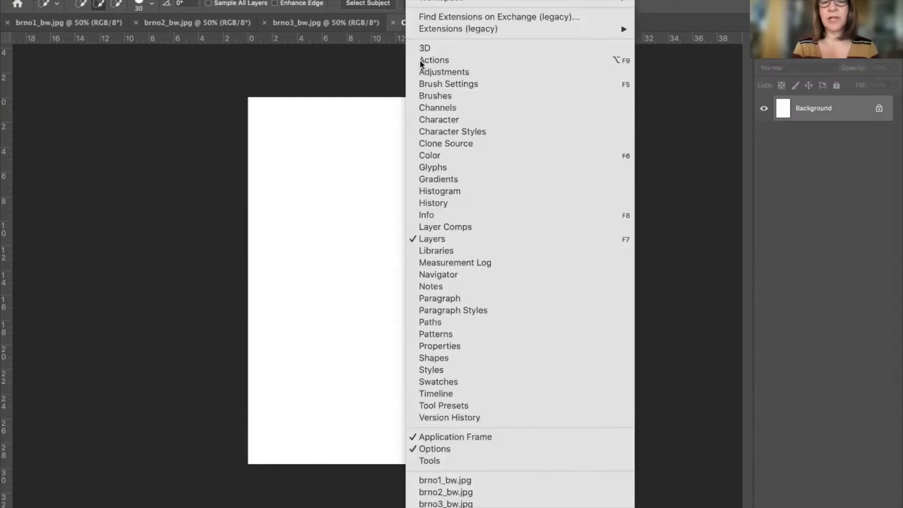
click(431, 461)
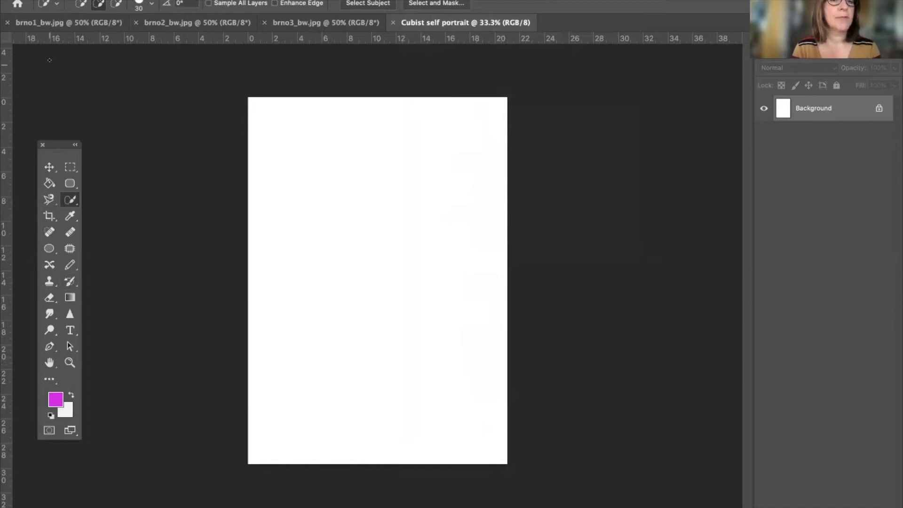
- Select the eyes and glasses in brno1_bw.jpg with the Rectangular Marquee and place that piece in the Cubist self portrait document
click(62, 23)
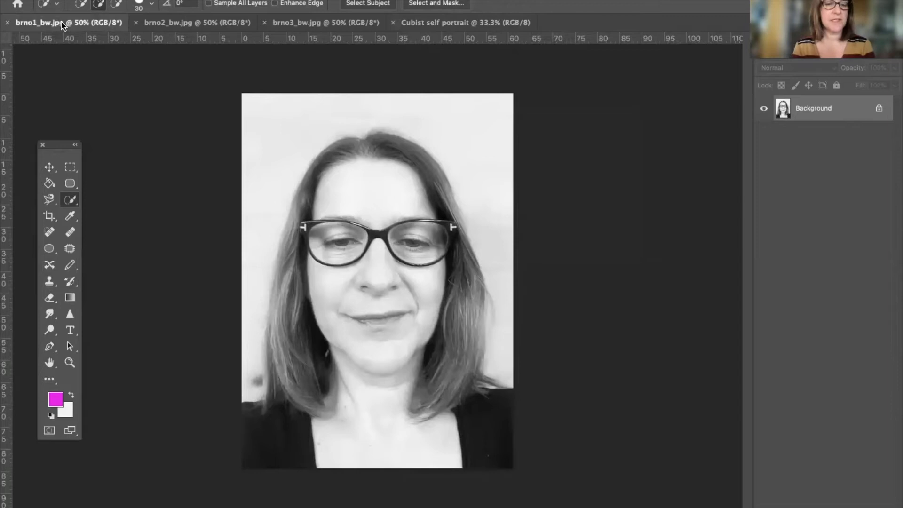
click(71, 168)
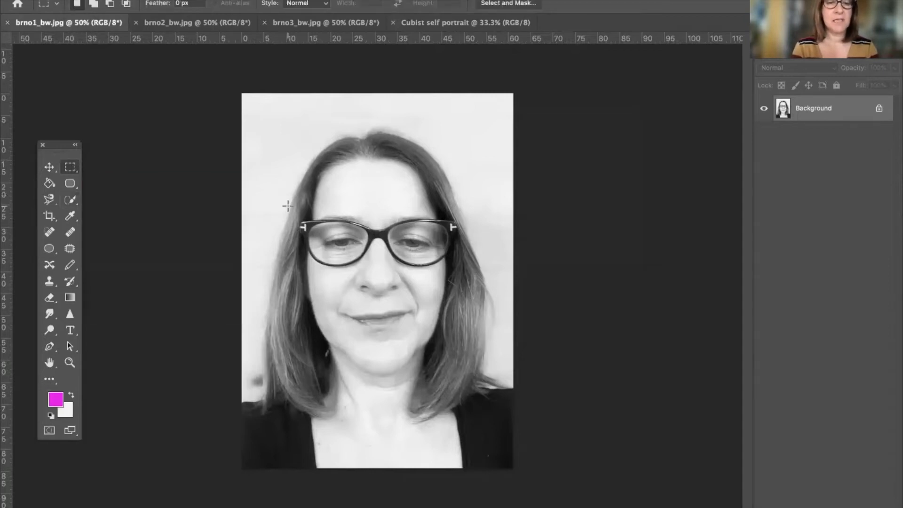
drag(291, 209, 453, 266)
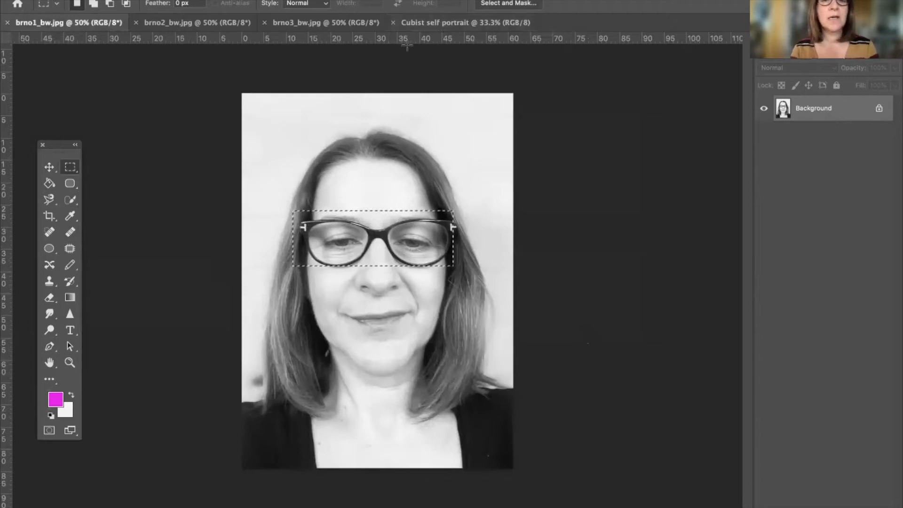
click(430, 25)
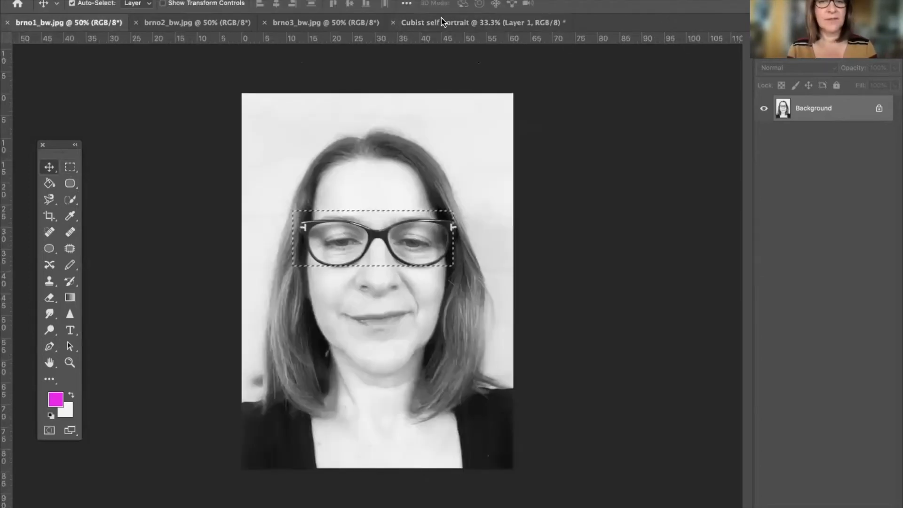
drag(441, 18, 441, 21)
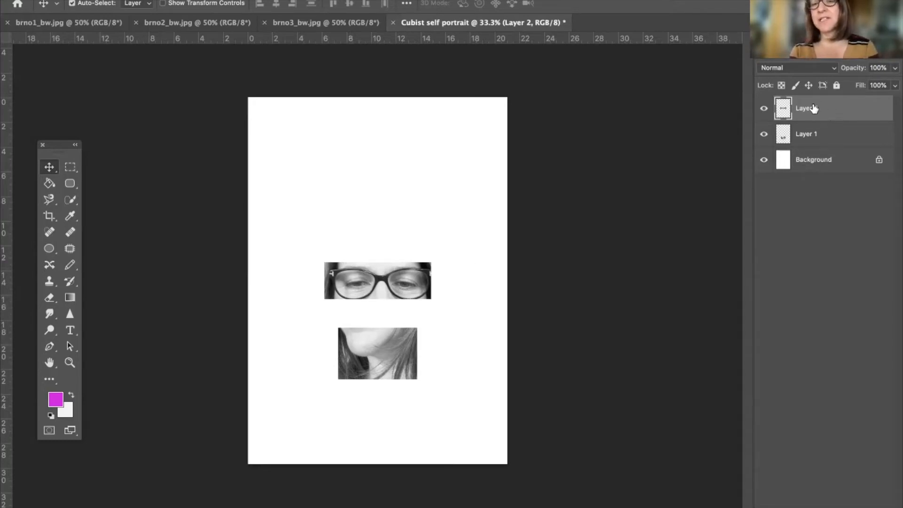
- Check which piece Layer 2 and Layer 1 each hold by hiding and showing the layers in turn
click(764, 109)
click(764, 109)
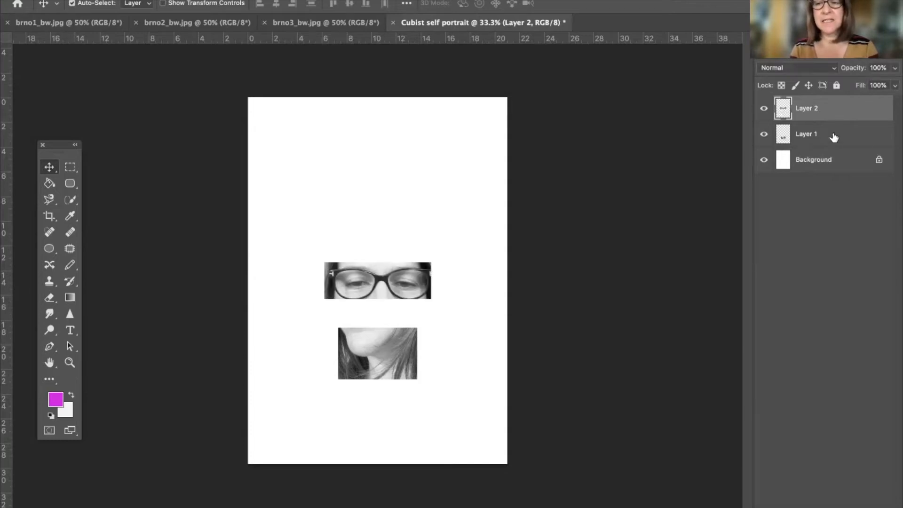
click(833, 137)
click(762, 135)
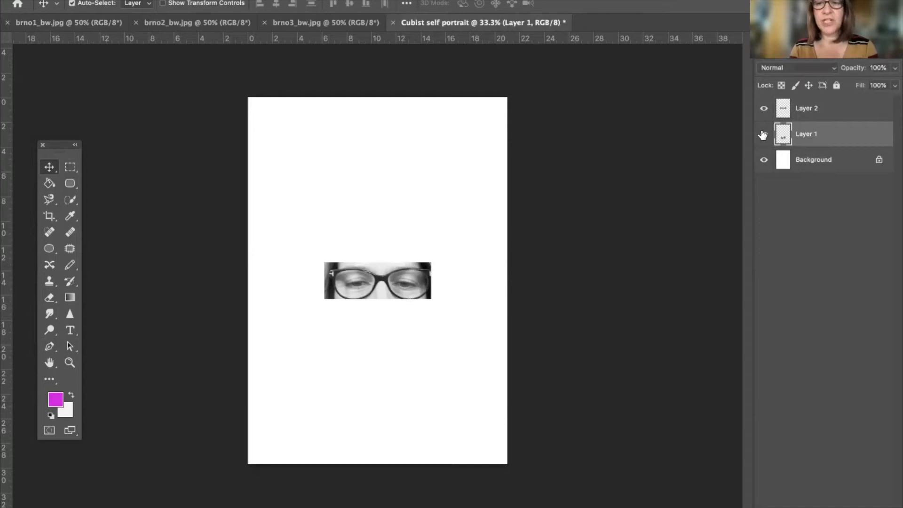
click(763, 135)
- Enlarge the eyes and glasses piece on Layer 2 to about 197% and centre it in the upper half of the page
click(826, 110)
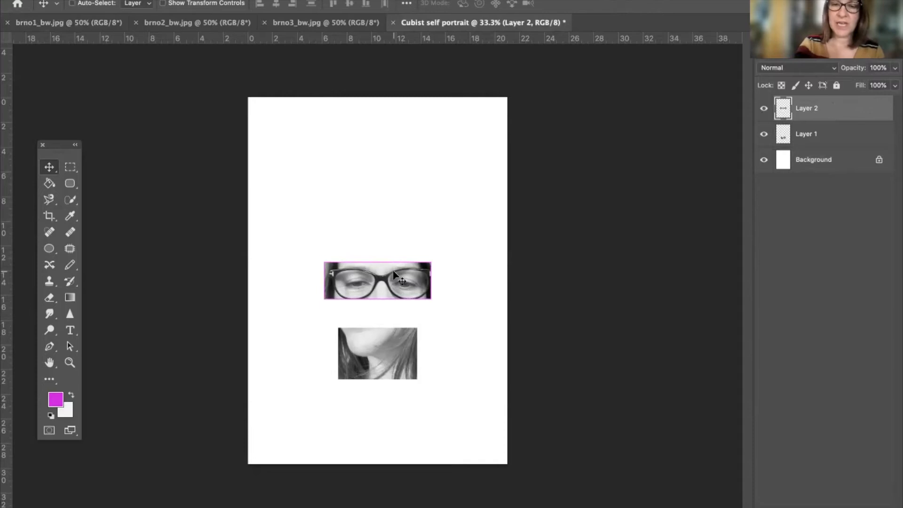
key(super+t)
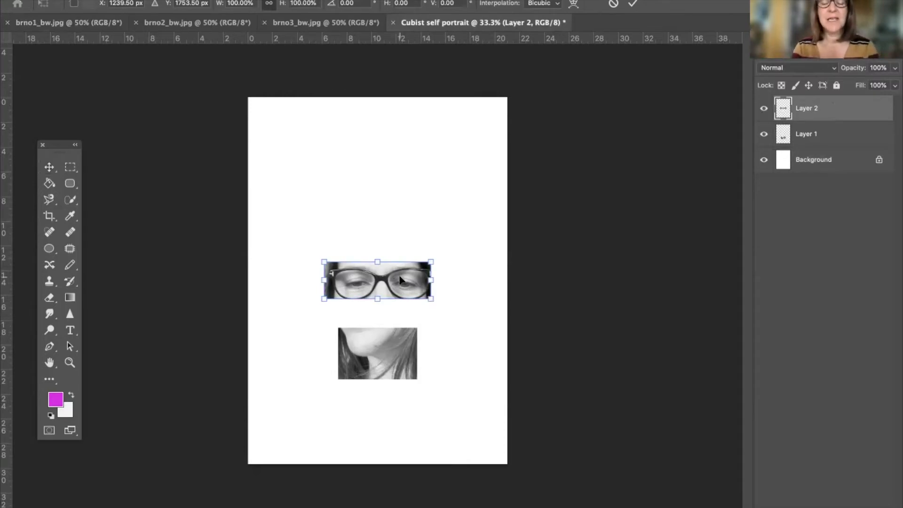
drag(431, 260, 527, 188)
drag(431, 262, 378, 232)
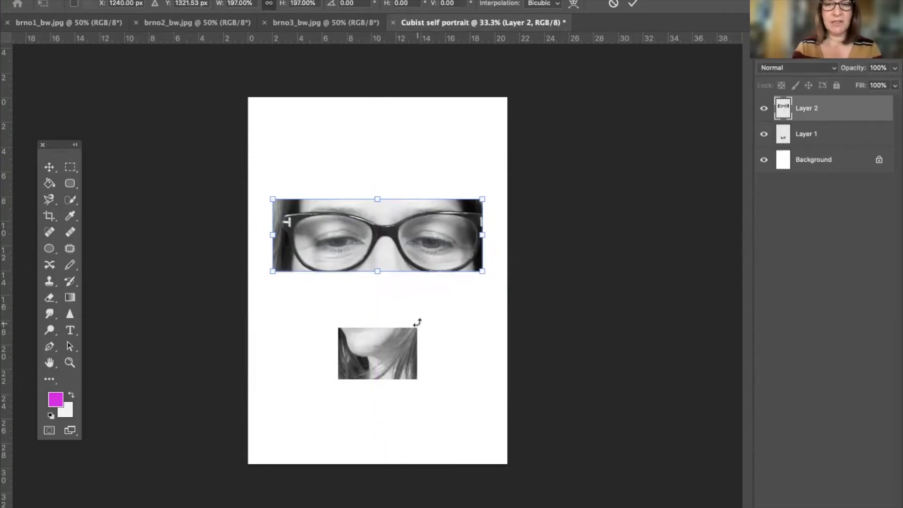
key(Return)
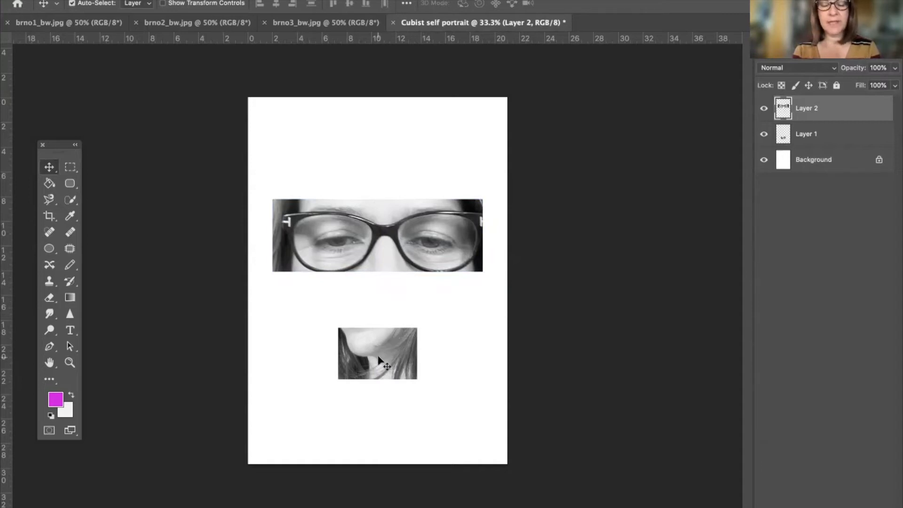
- Move the chin piece on Layer 1 to the horizontal centre of the page, well below the eyes and glasses strip
drag(378, 360, 400, 346)
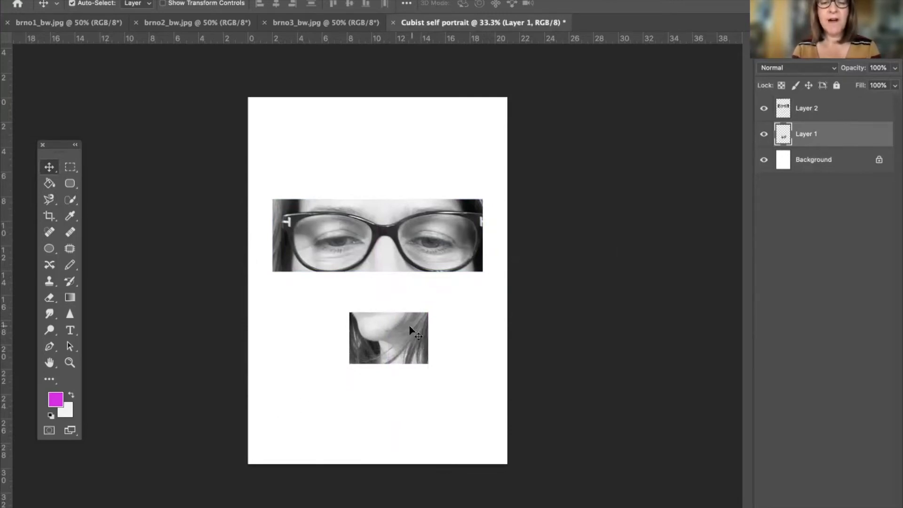
mouse_move(372, 346)
mouse_down()
mouse_move(348, 338)
mouse_move(357, 310)
mouse_move(376, 339)
mouse_move(390, 315)
mouse_move(372, 334)
mouse_move(376, 345)
mouse_up()
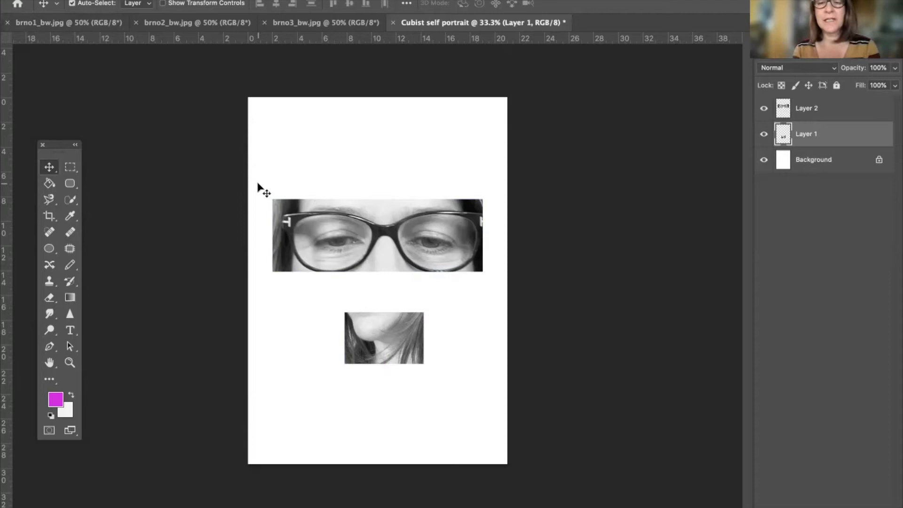
click(379, 233)
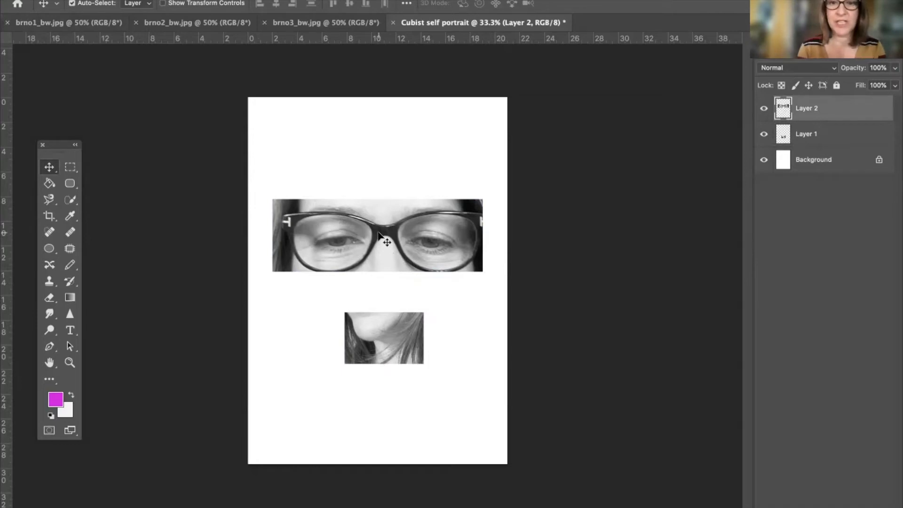
drag(373, 341, 367, 334)
click(826, 112)
click(823, 137)
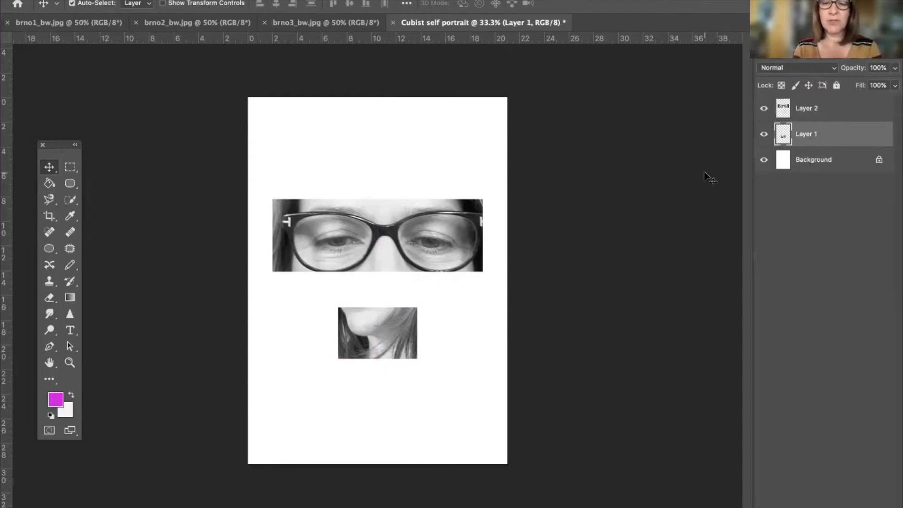
drag(379, 327, 374, 374)
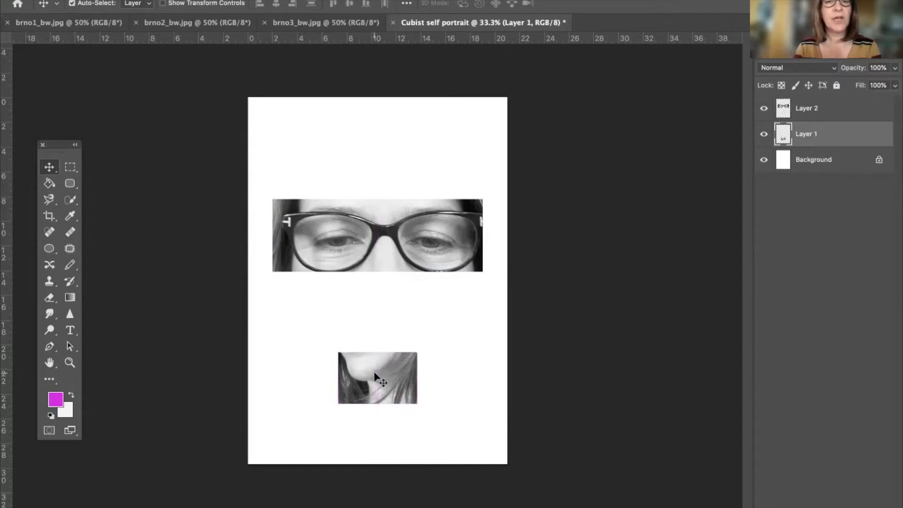
- Switch to the brno3_bw.jpg photo and activate the Rectangular Marquee tool
click(320, 26)
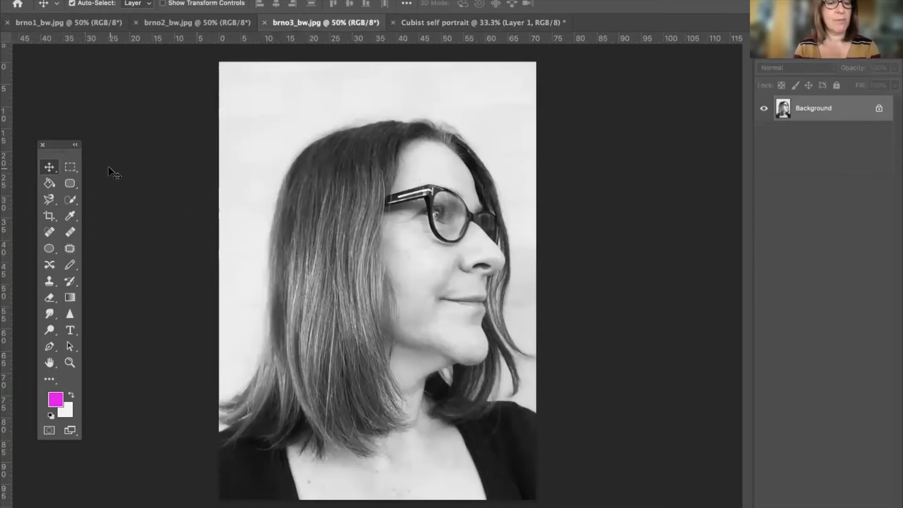
click(70, 170)
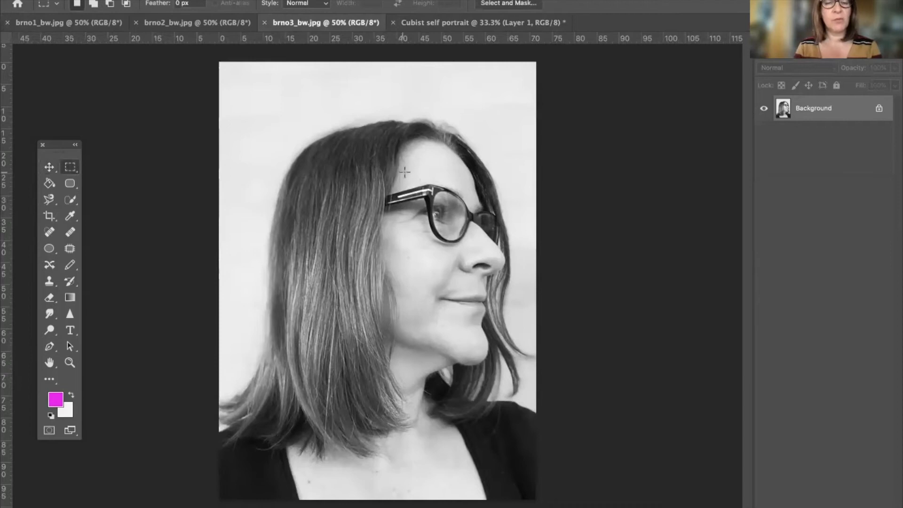
drag(367, 158, 479, 257)
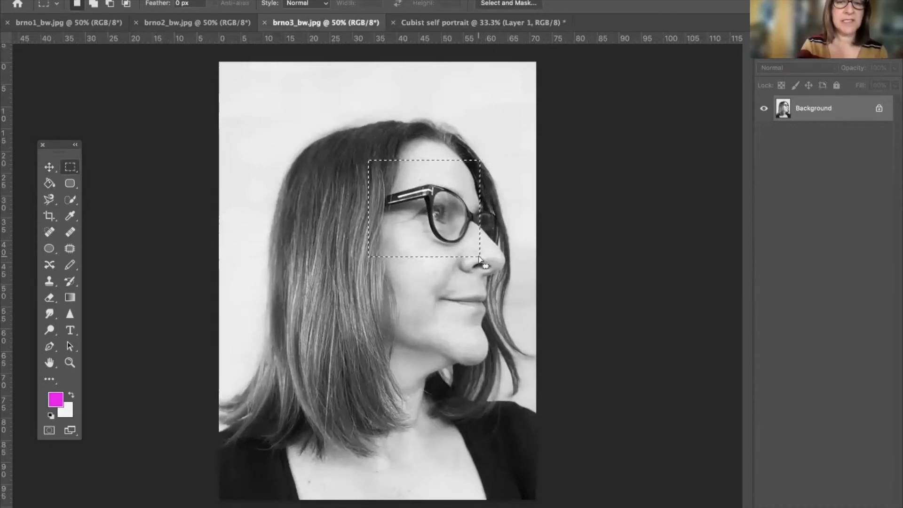
key(c)
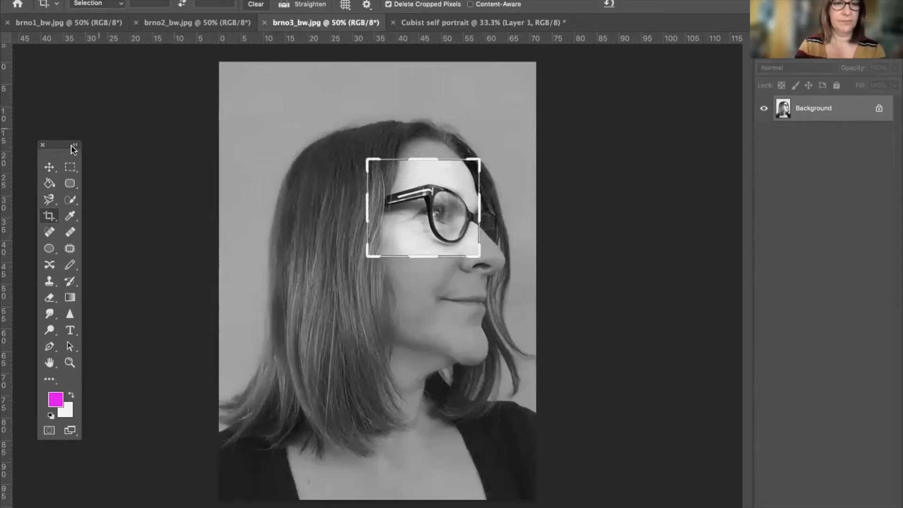
click(49, 167)
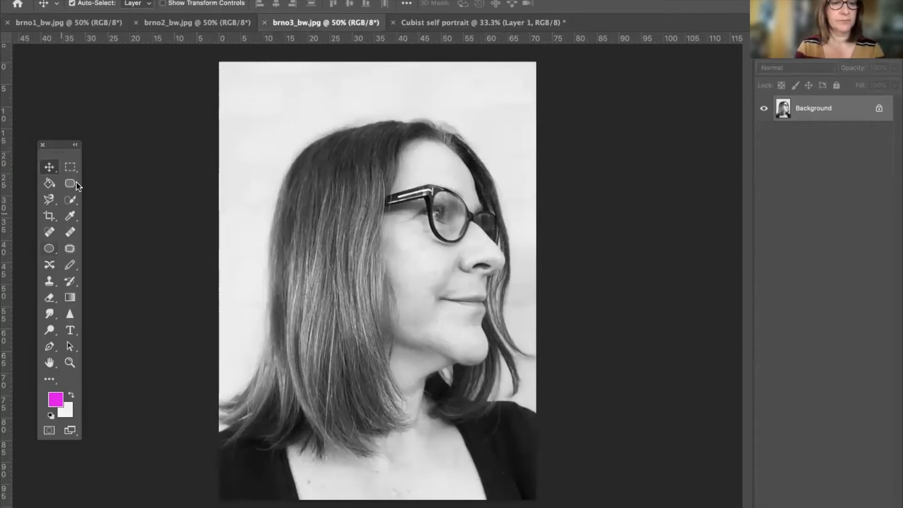
click(70, 167)
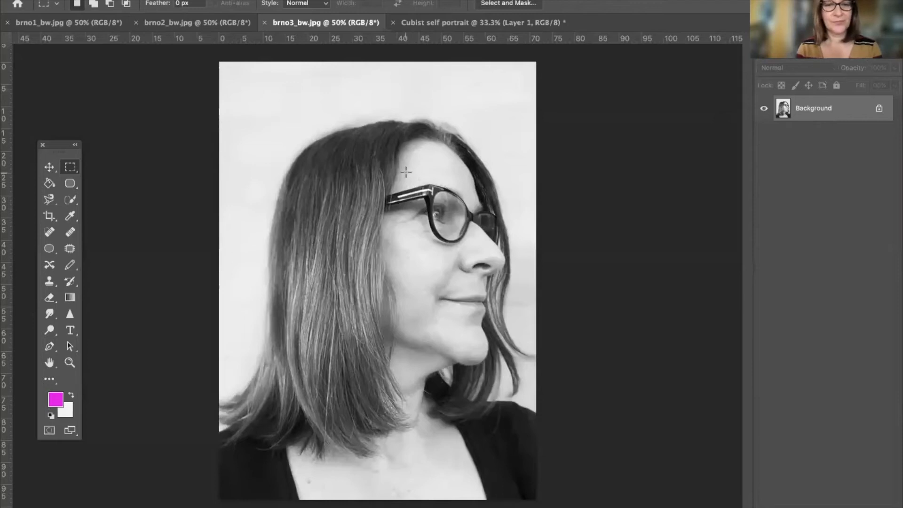
- Select the eye behind the glasses lens in brno3_bw.jpg and paste a copy into the Cubist self portrait document
drag(405, 172, 489, 255)
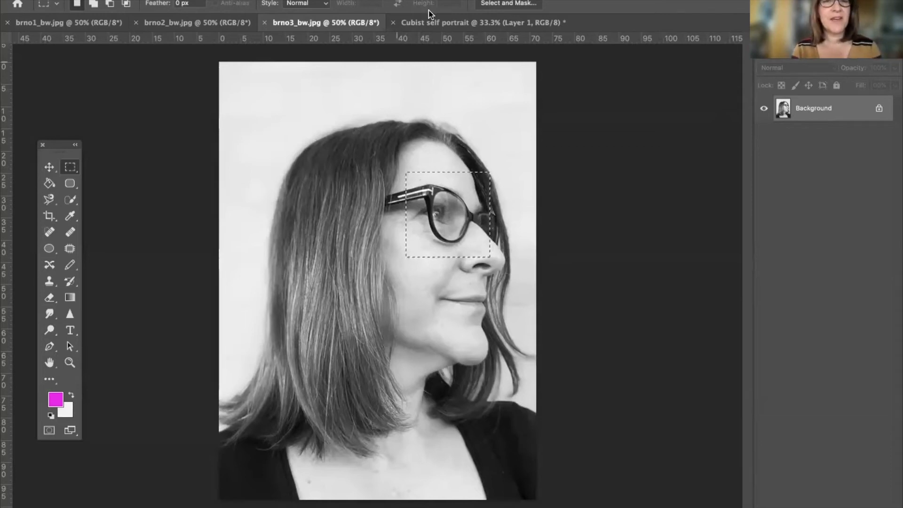
click(418, 27)
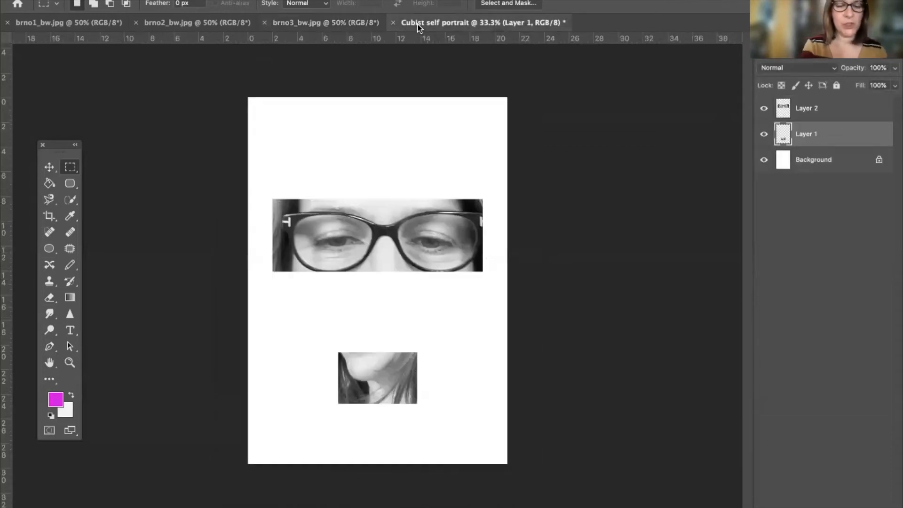
key(super+v)
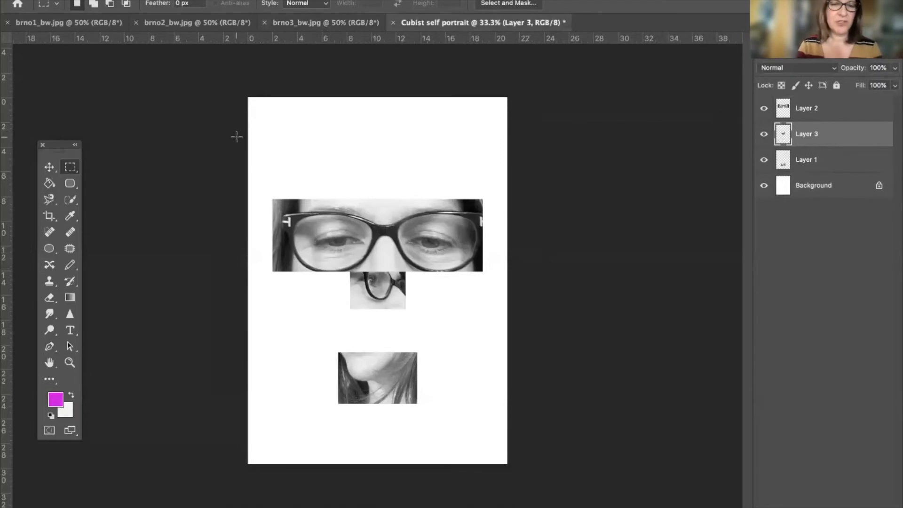
- Enlarge the pasted profile eye piece to about 260% and position it overlapping the right half of the glasses strip
key(v)
drag(375, 307, 507, 205)
key(ctrl+t)
drag(395, 319, 395, 295)
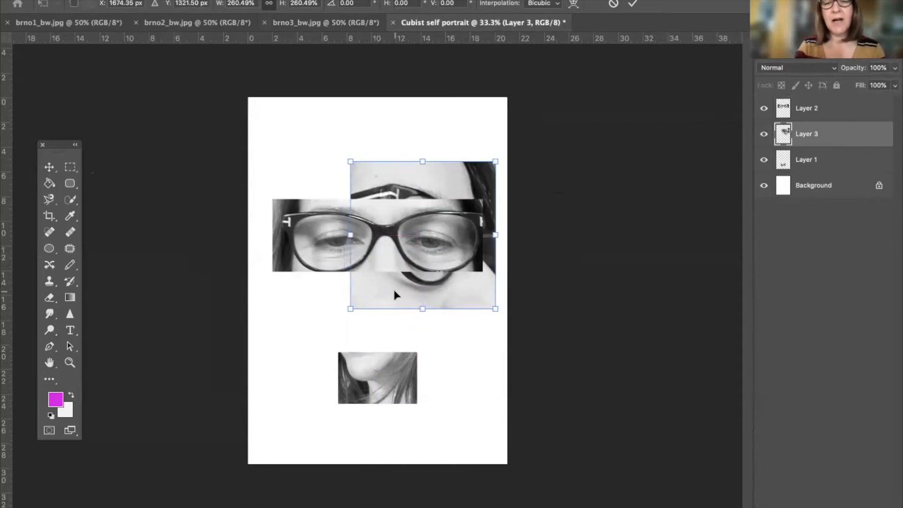
key(Return)
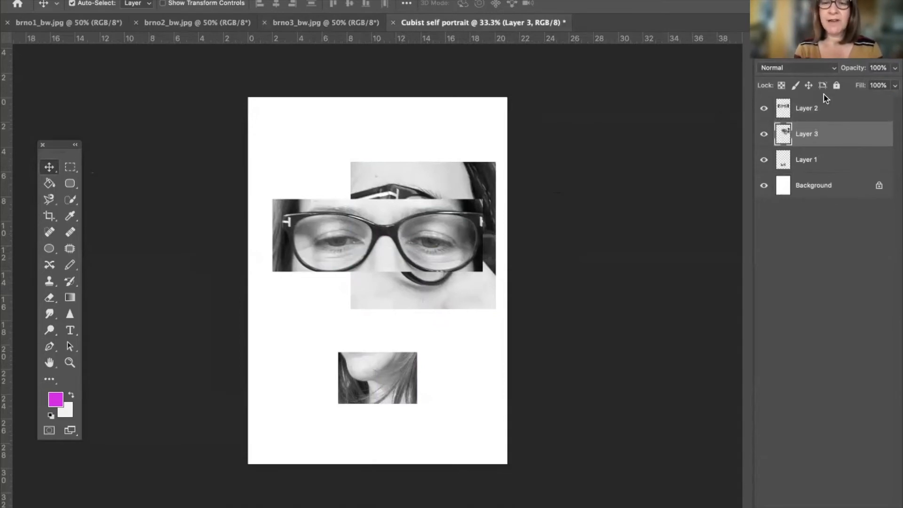
- Try Layer 3 above and below the other pieces in the layer stack, leaving it at the top
drag(828, 136, 827, 107)
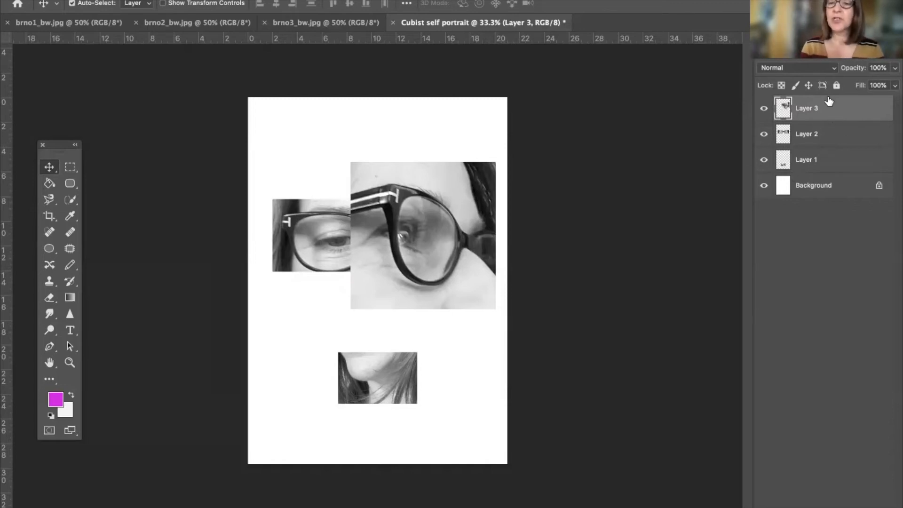
drag(827, 108, 827, 163)
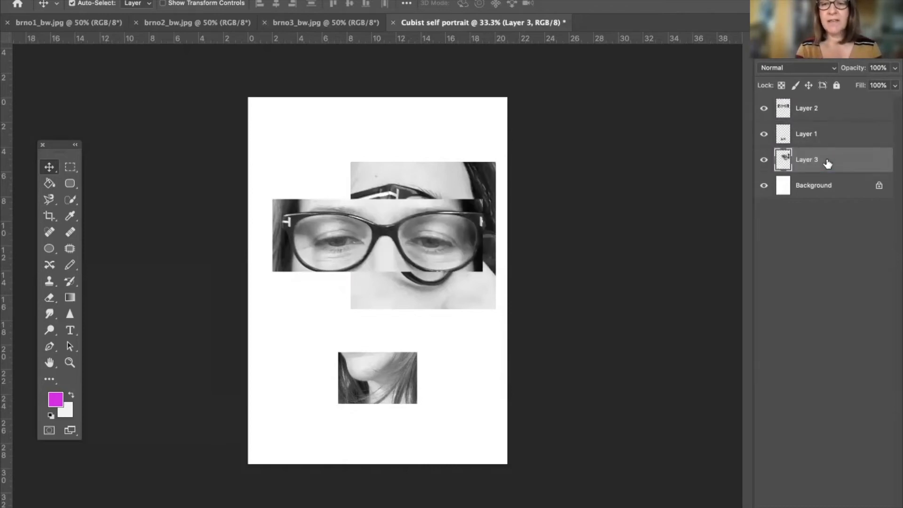
drag(822, 162, 820, 105)
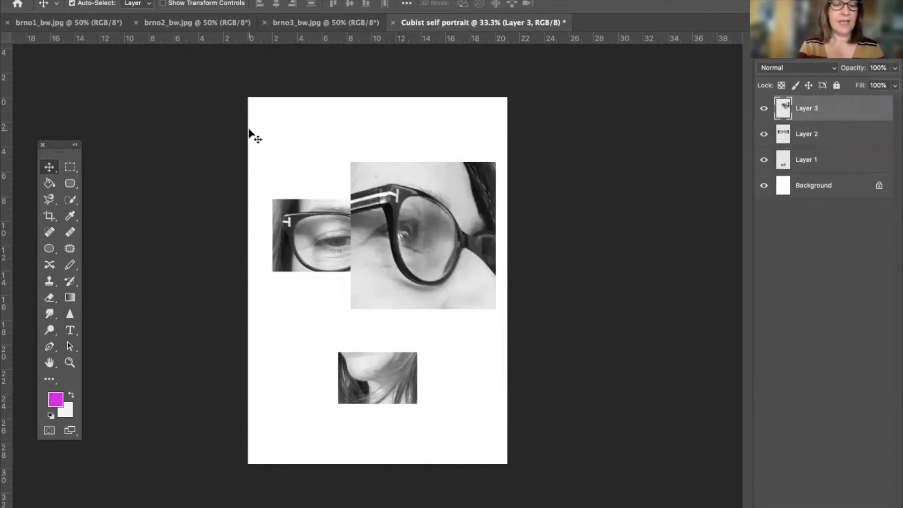
- Shrink the profile eye piece on Layer 3 to about 83% and place it so it covers the right half of the glasses strip
key(super+t)
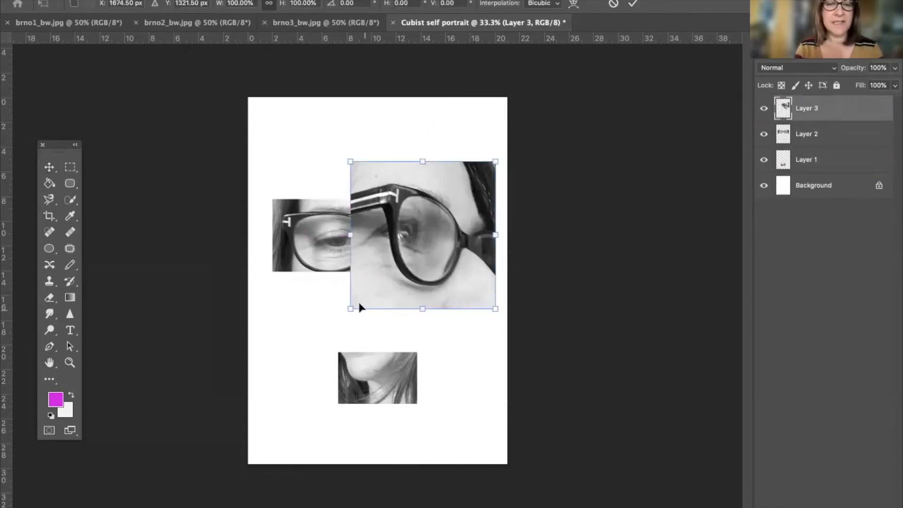
drag(349, 308, 375, 283)
drag(428, 270, 428, 261)
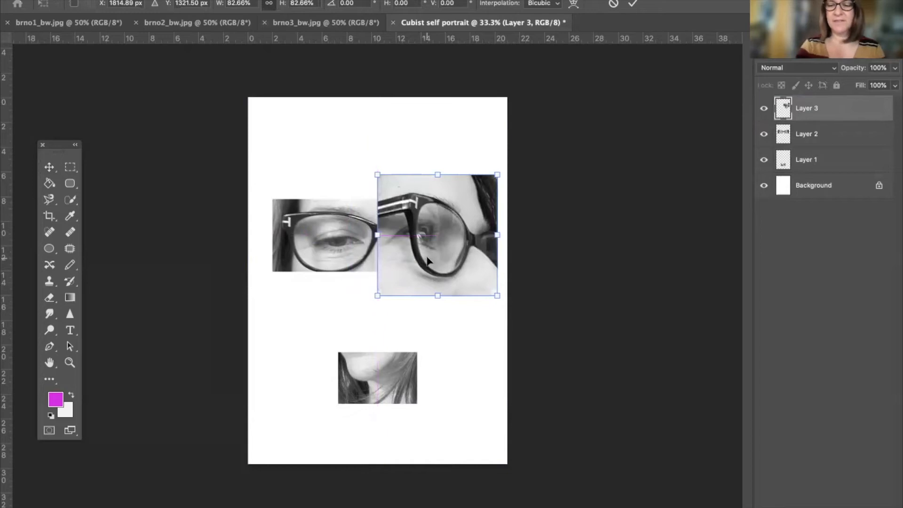
key(Return)
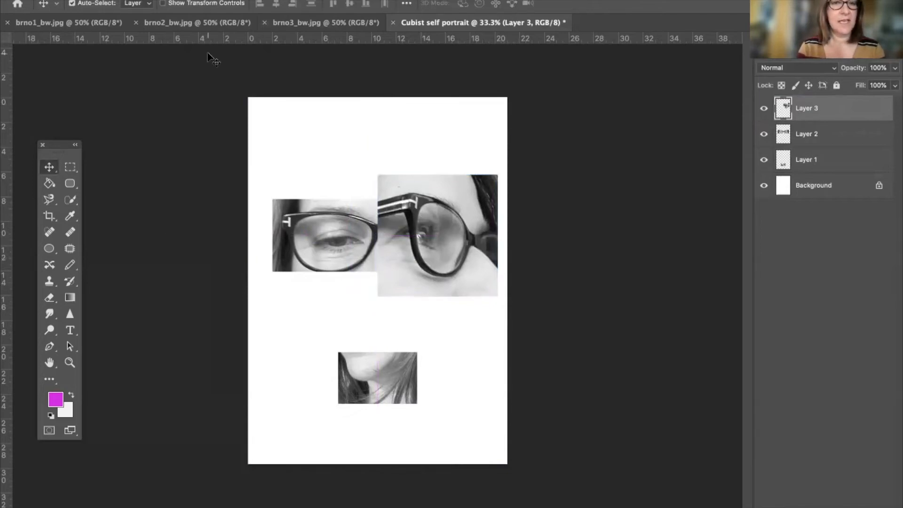
- Select the nose, mouth and chin in brno2_bw.jpg with the Rectangular Marquee and paste a copy into the Cubist self portrait document
click(297, 24)
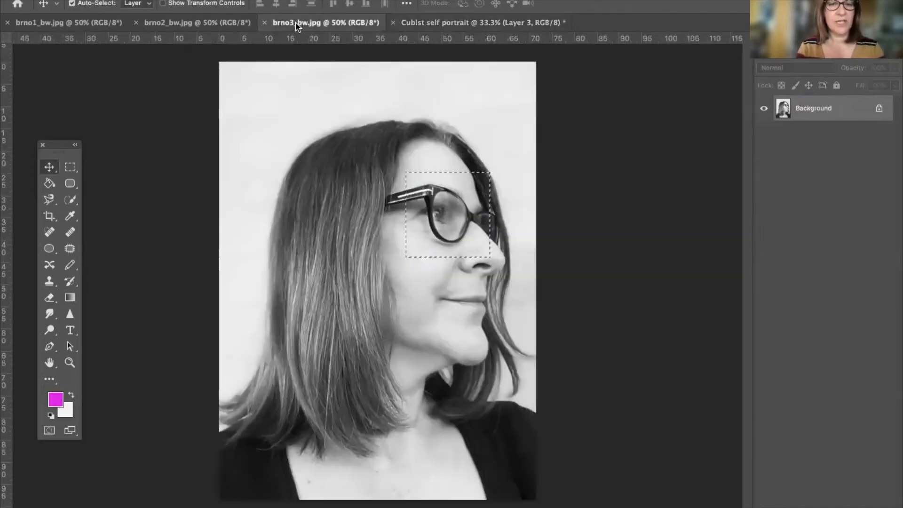
click(211, 22)
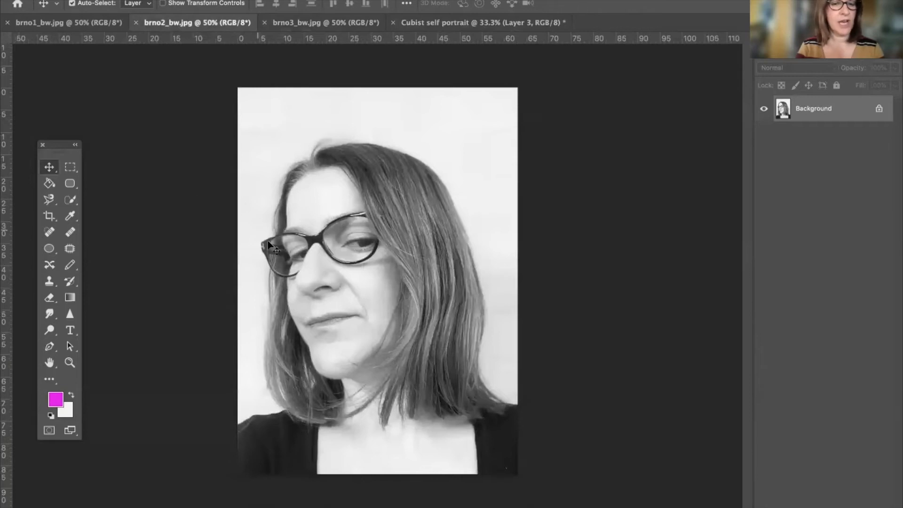
click(69, 167)
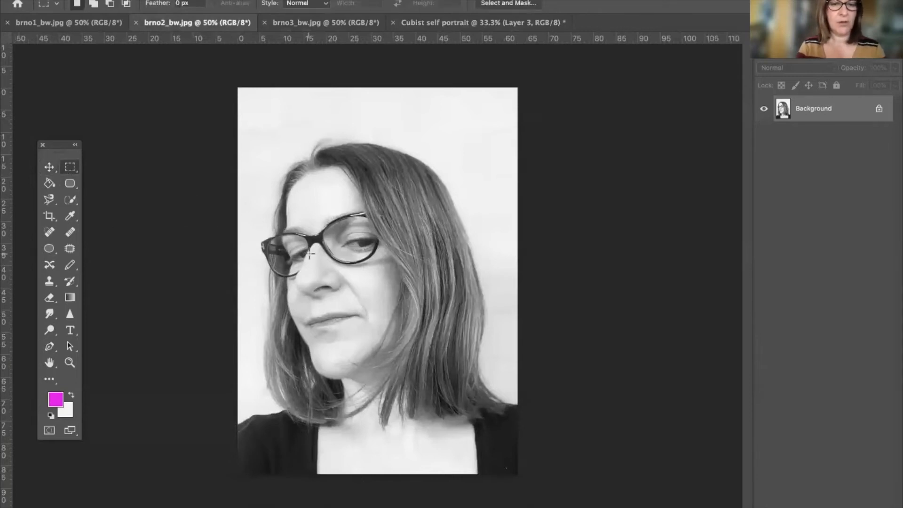
drag(286, 242, 367, 380)
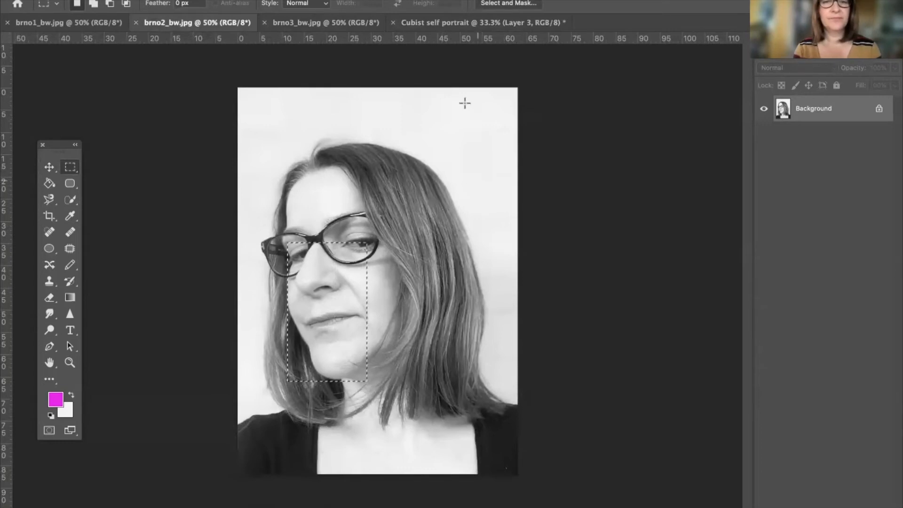
click(431, 22)
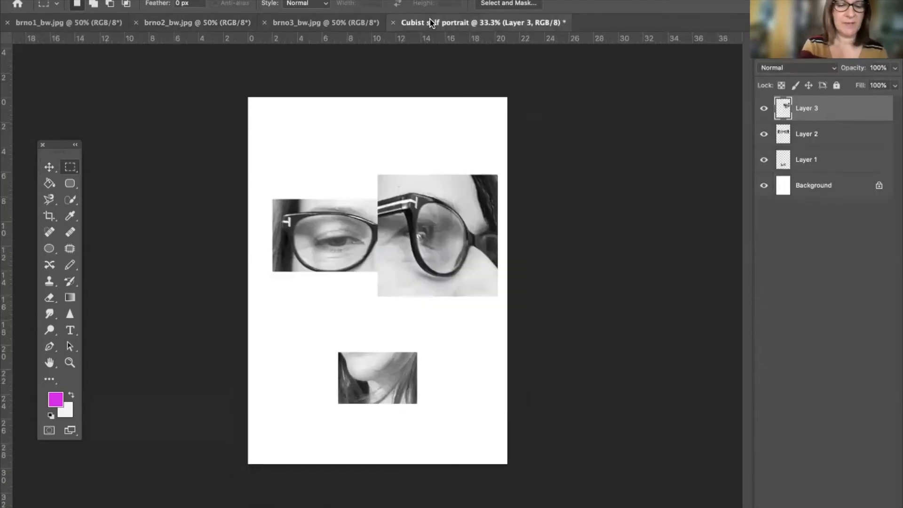
key(ctrl+v)
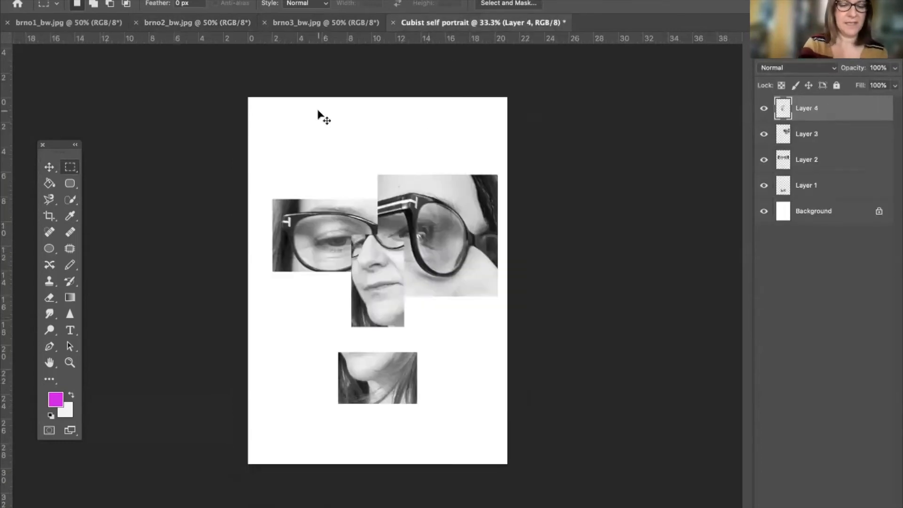
- Enlarge the nose, mouth and chin piece to about 200%, place it over the lower face, and move Layer 4 directly below Layer 3
key(ctrl+t)
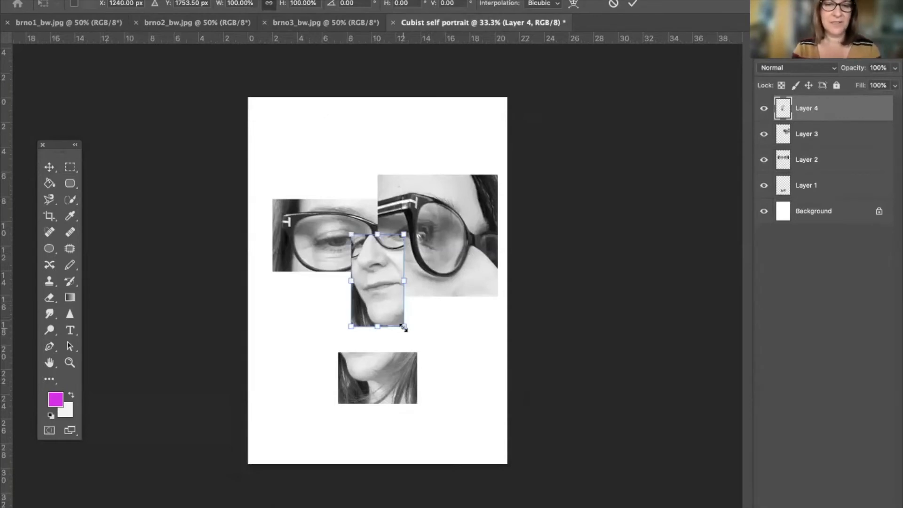
drag(403, 326, 454, 418)
drag(434, 387, 399, 377)
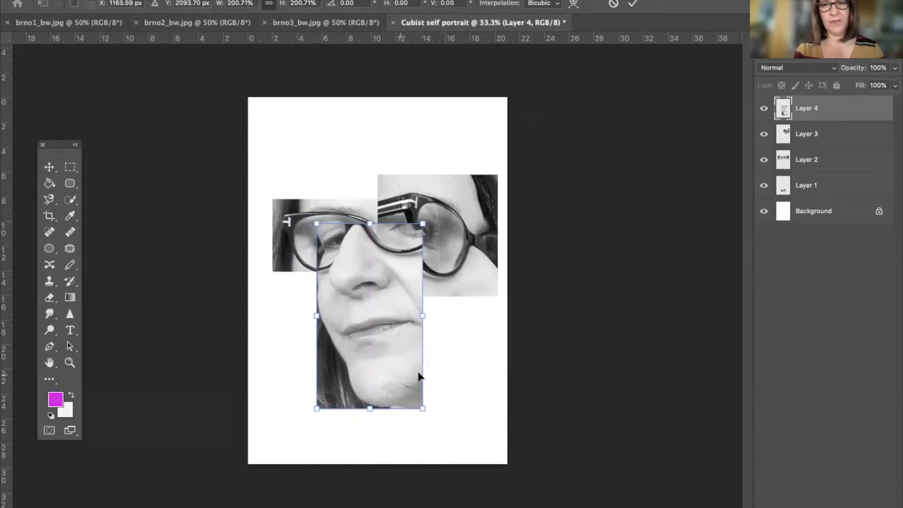
drag(838, 112, 838, 139)
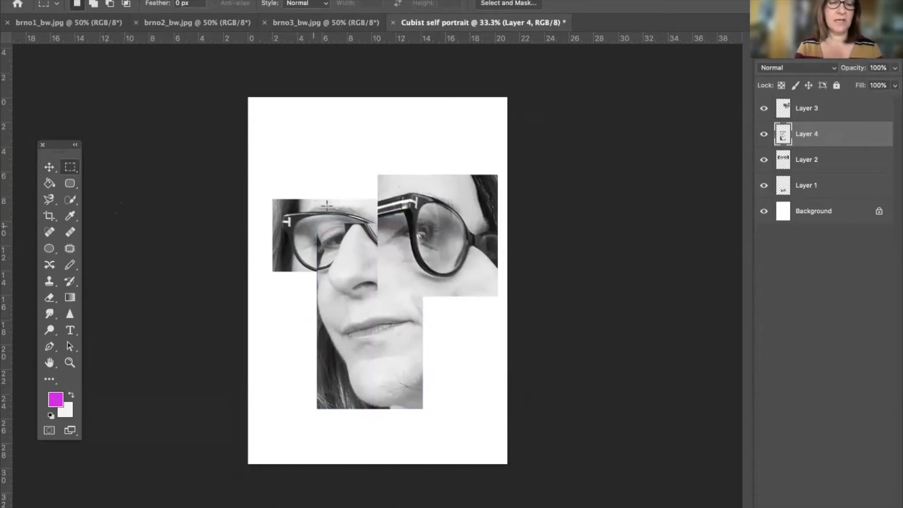
- Shift the glasses strip on Layer 2 slightly upward, undoing the unwanted sideways placement
click(48, 167)
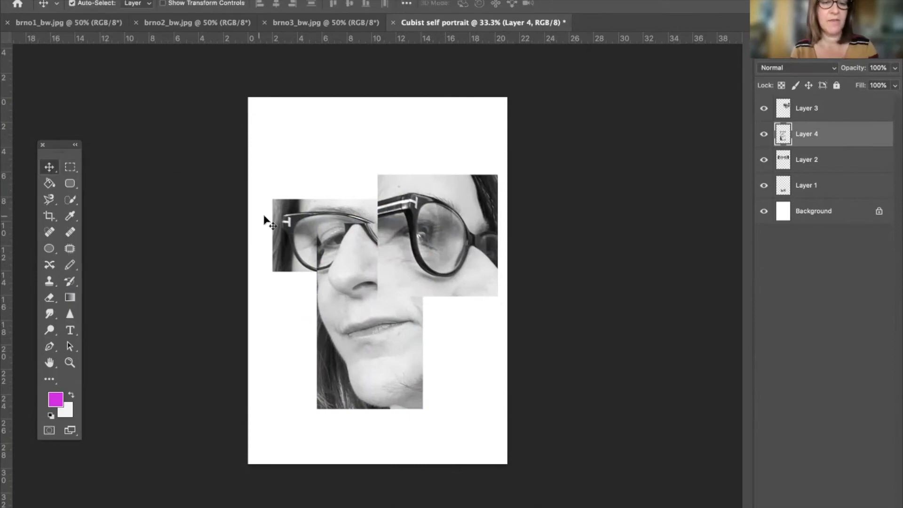
click(282, 207)
mouse_move(281, 207)
mouse_down()
mouse_move(281, 198)
mouse_move(289, 203)
mouse_up()
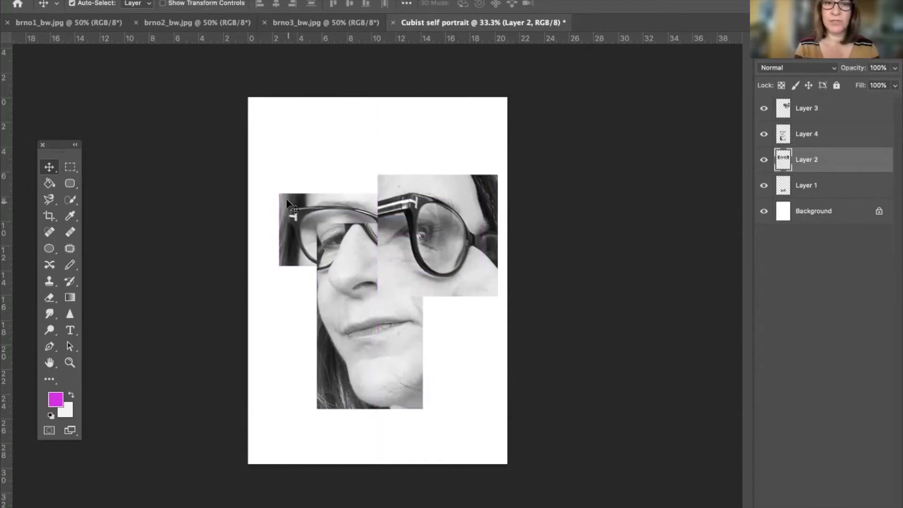
key(super+z)
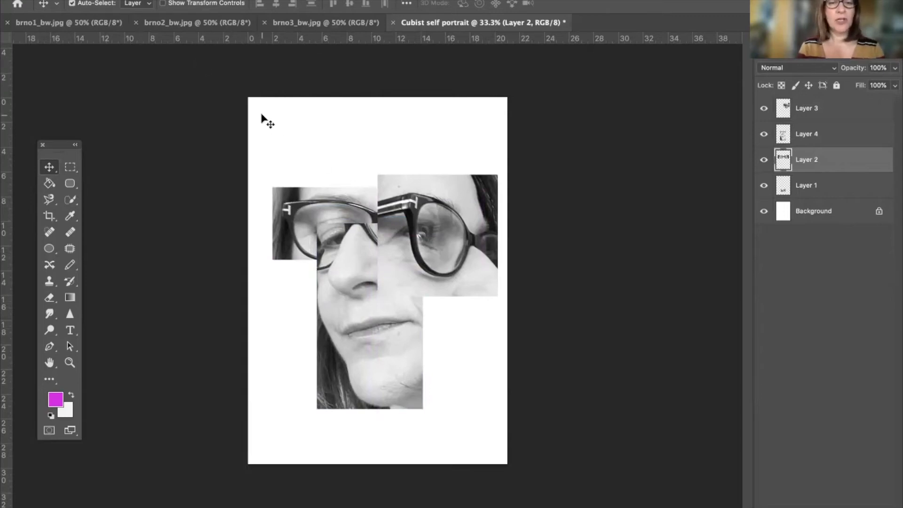
- Copy the forehead and upper hair from brno2_bw.jpg with the Rectangular Marquee, paste it into the Cubist self portrait, and bring it to the front
click(337, 26)
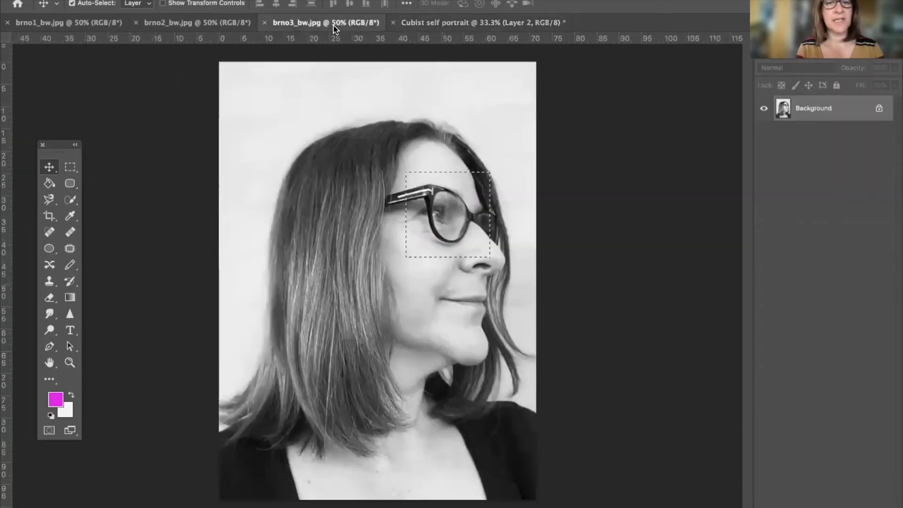
click(500, 25)
click(183, 25)
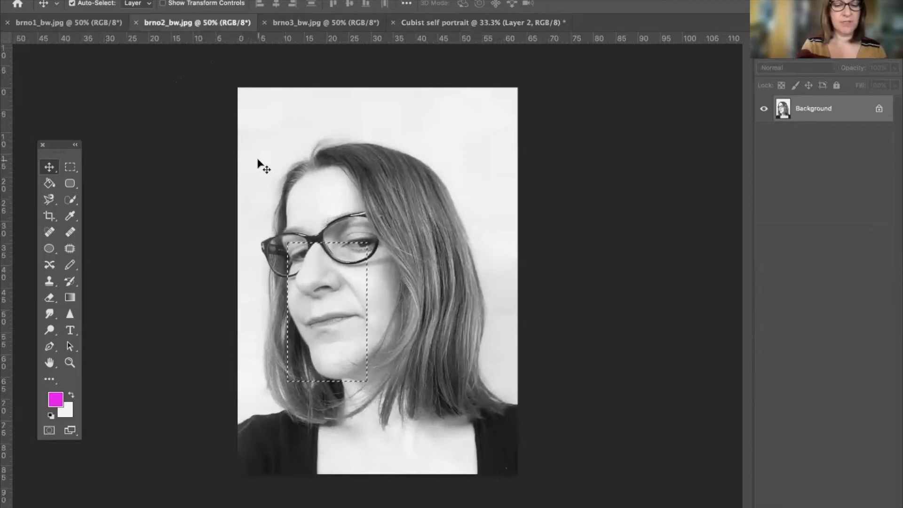
click(74, 167)
drag(271, 153, 486, 217)
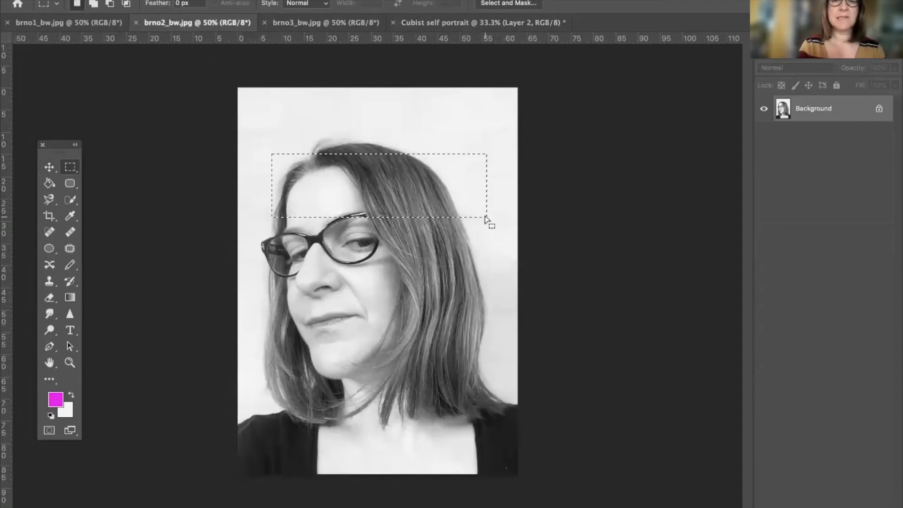
click(436, 24)
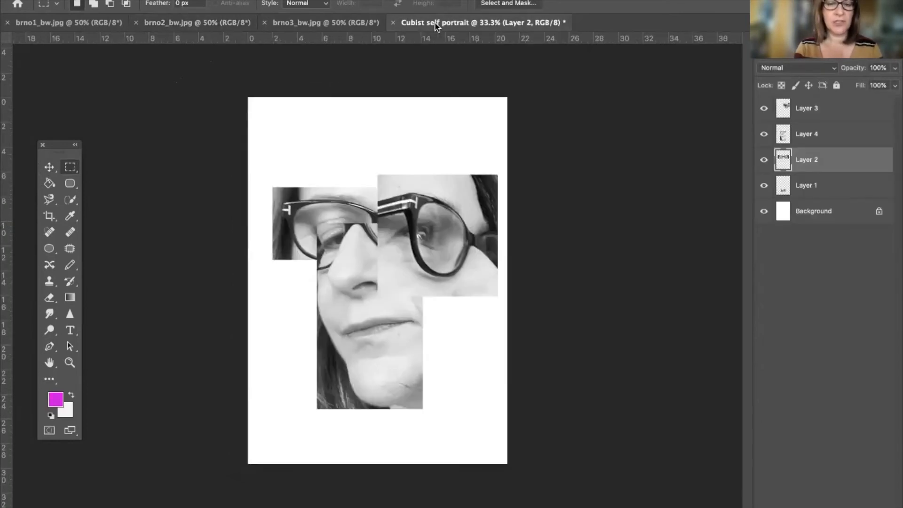
key(super+v)
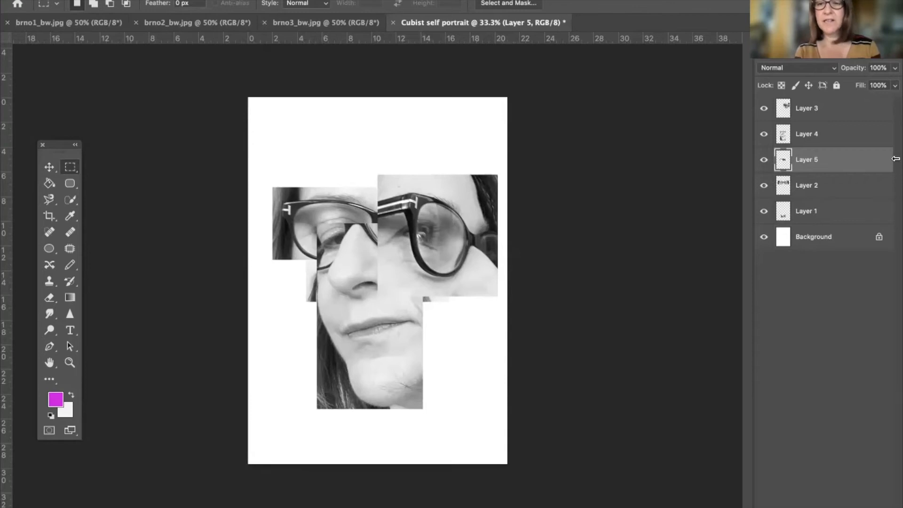
drag(841, 162, 837, 107)
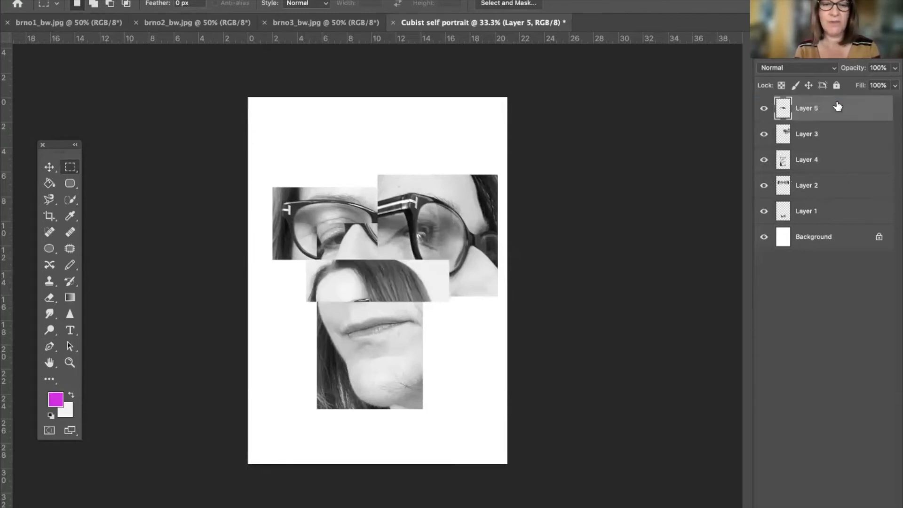
- Position the forehead and hair piece on Layer 5 just above the glasses and enlarge it to about 121%
click(48, 166)
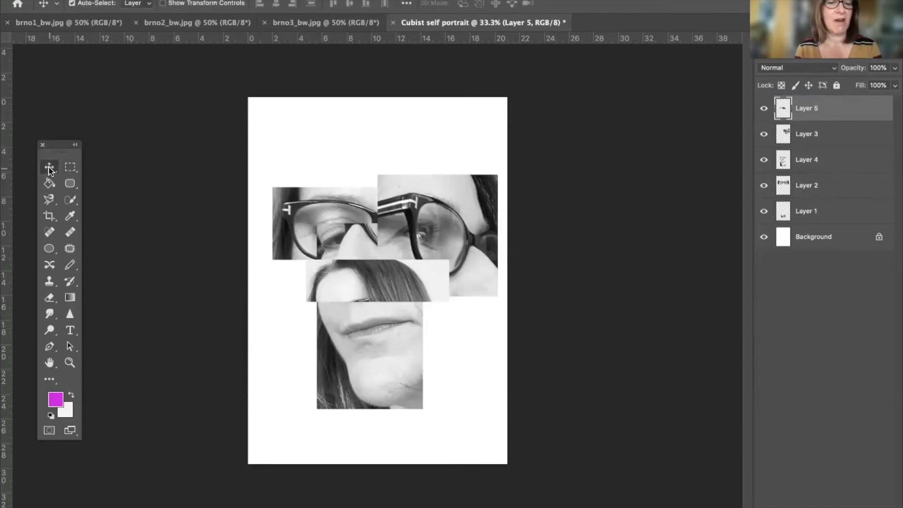
drag(366, 271, 379, 177)
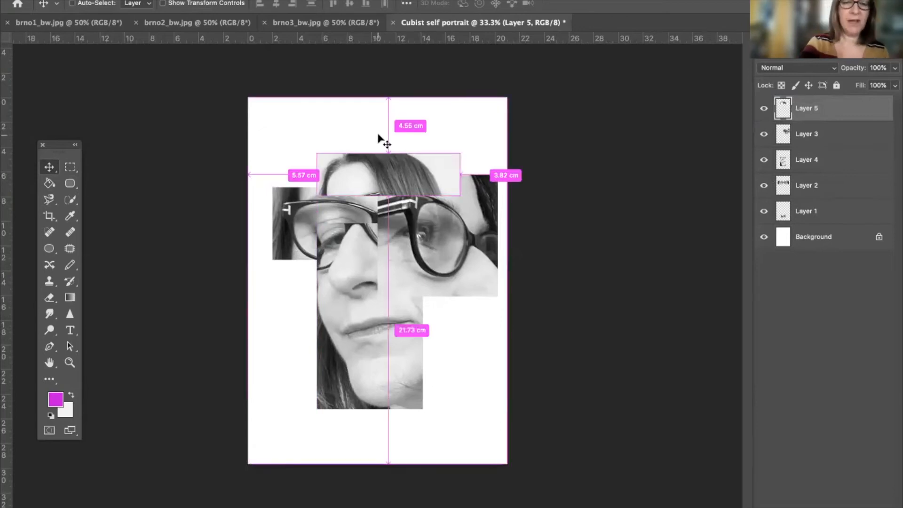
key(ctrl+t)
drag(459, 152, 486, 125)
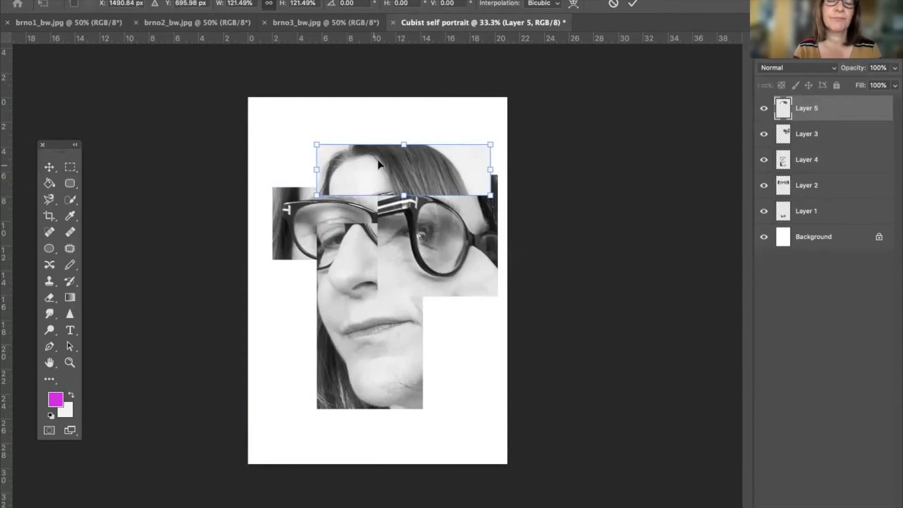
drag(379, 163, 380, 162)
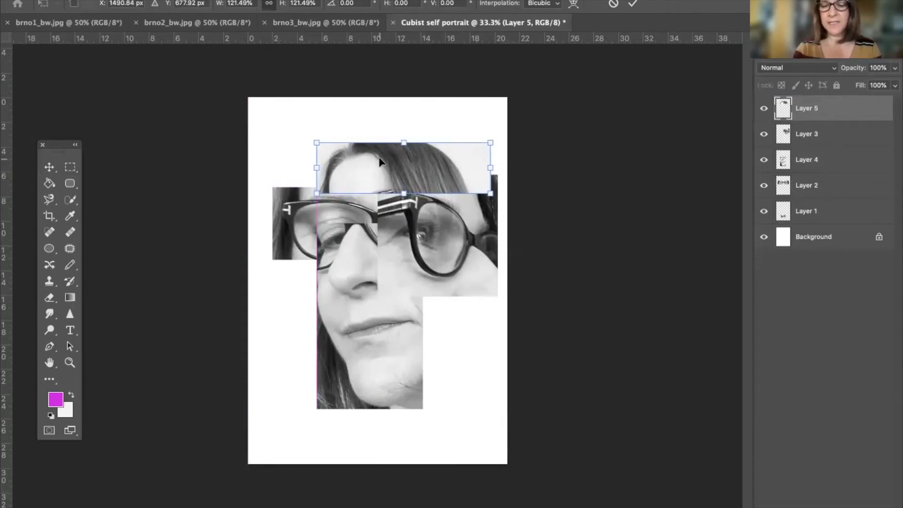
key(Return)
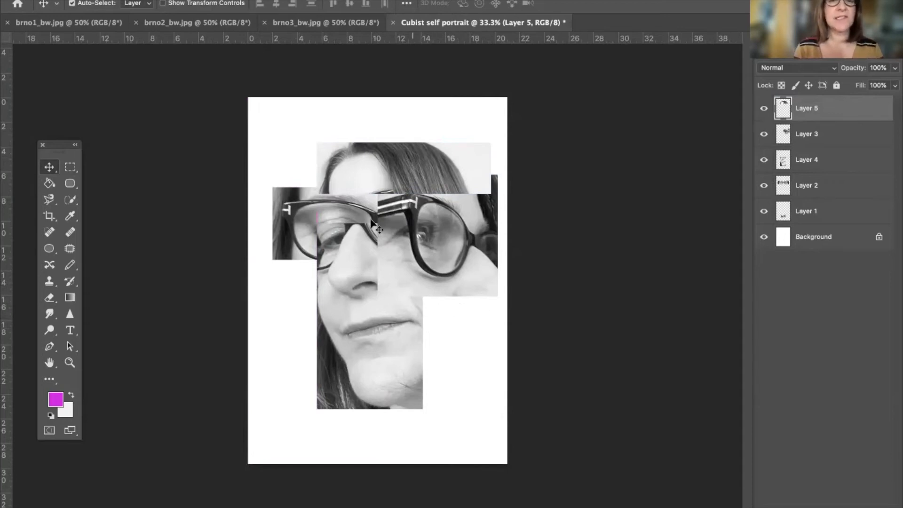
- Select the right part of the face from glasses to chin in brno1_bw.jpg and paste a copy into the Cubist self portrait
click(316, 24)
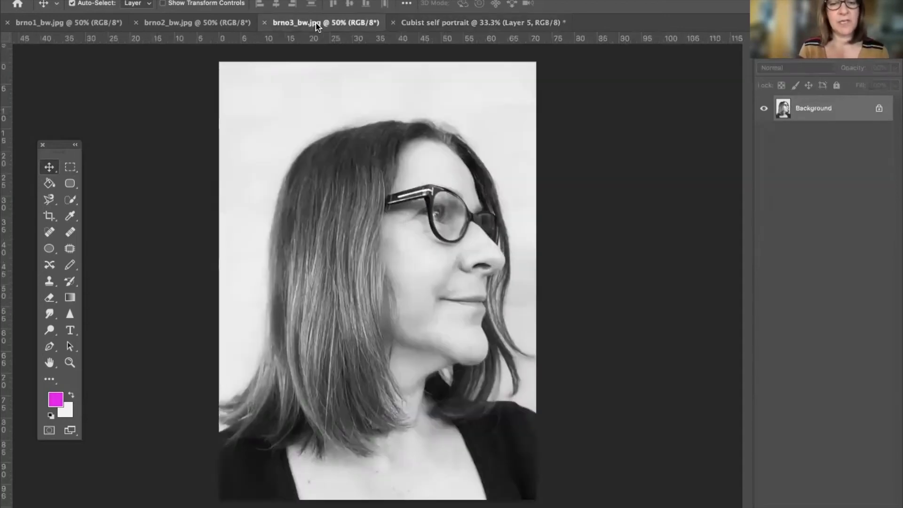
click(220, 24)
click(88, 23)
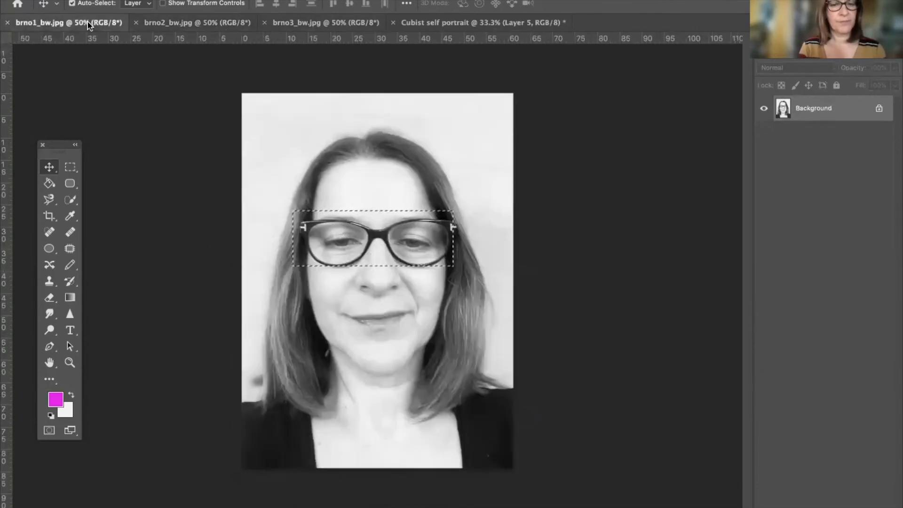
click(71, 167)
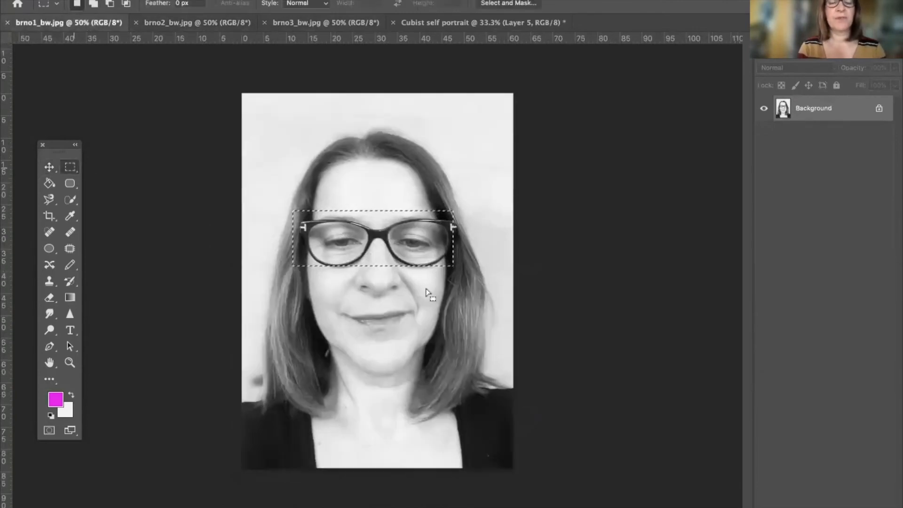
click(350, 240)
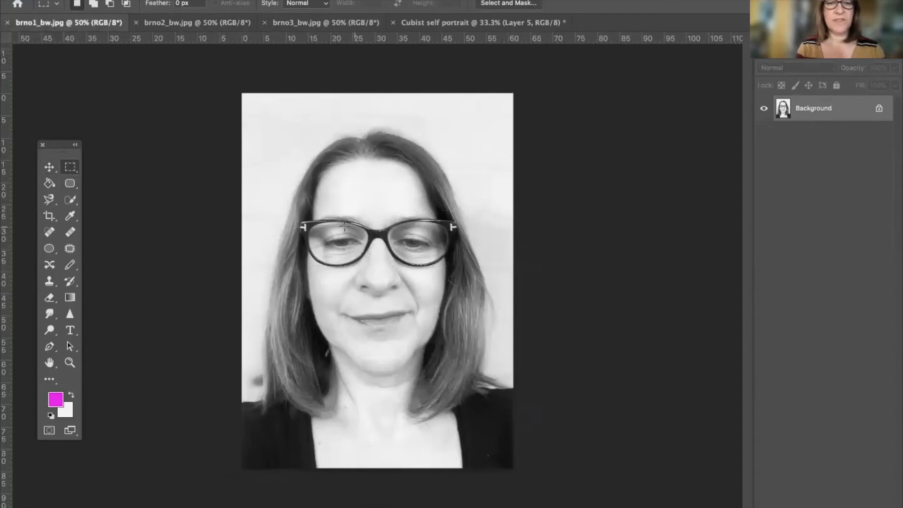
drag(355, 216, 449, 380)
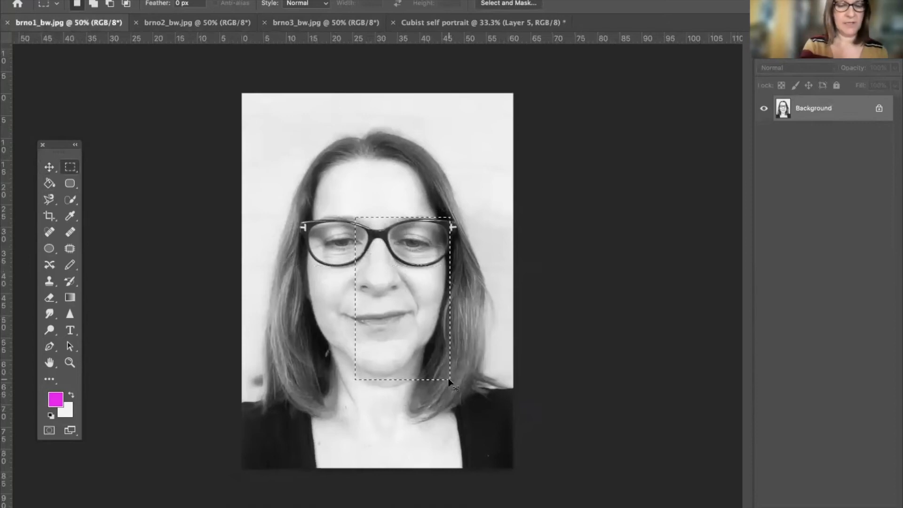
click(450, 24)
key(super+v)
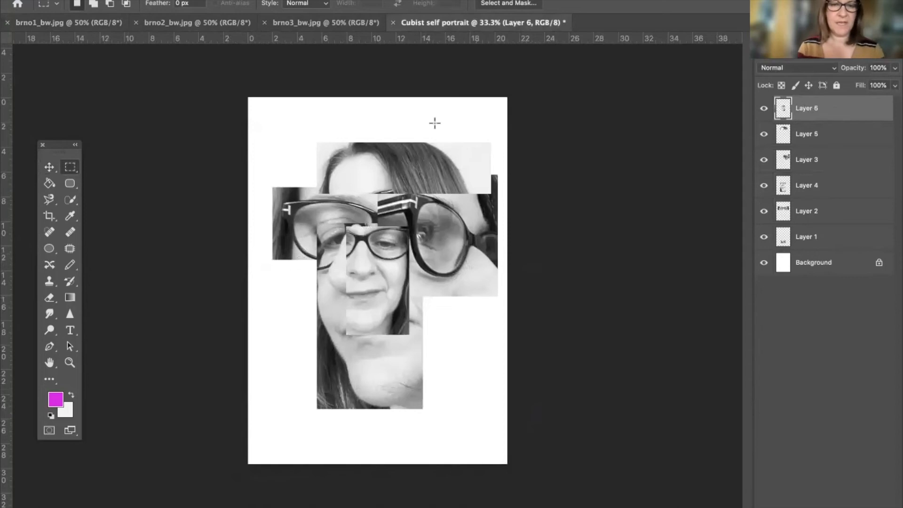
- Place the pasted half-face piece to the right of the mouth and move Layer 6 just above the Background
click(48, 168)
drag(385, 280, 438, 319)
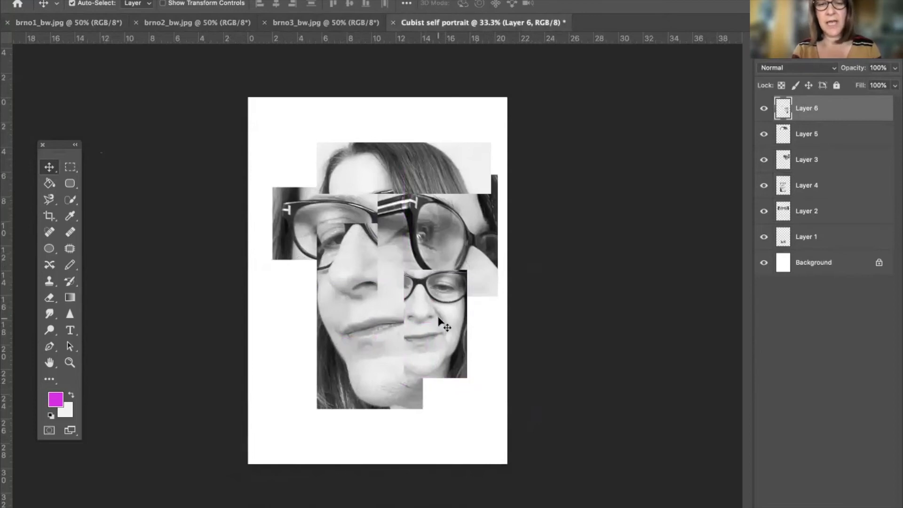
drag(826, 107, 827, 242)
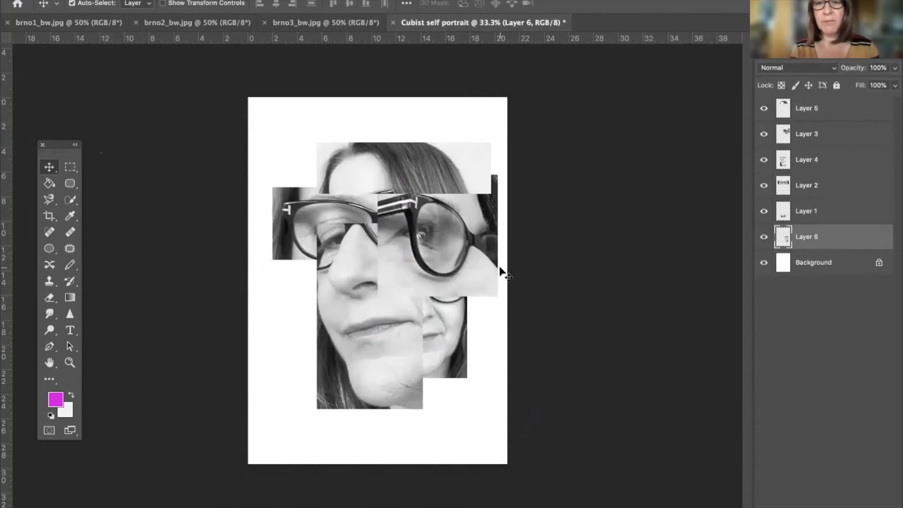
- Enlarge the half-face piece on Layer 6 and shift it up and left so its mouth meets the neighbouring lips
key(super+t)
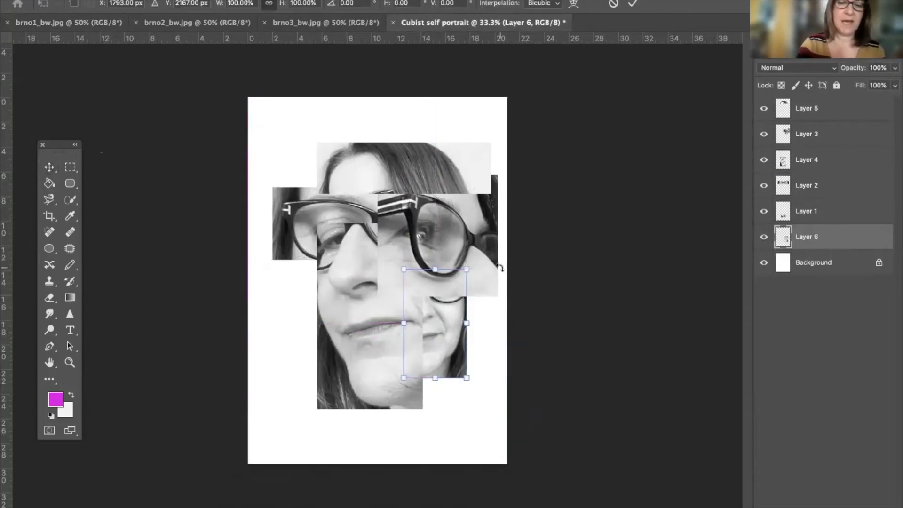
drag(467, 377, 488, 415)
key(Return)
drag(450, 339, 440, 307)
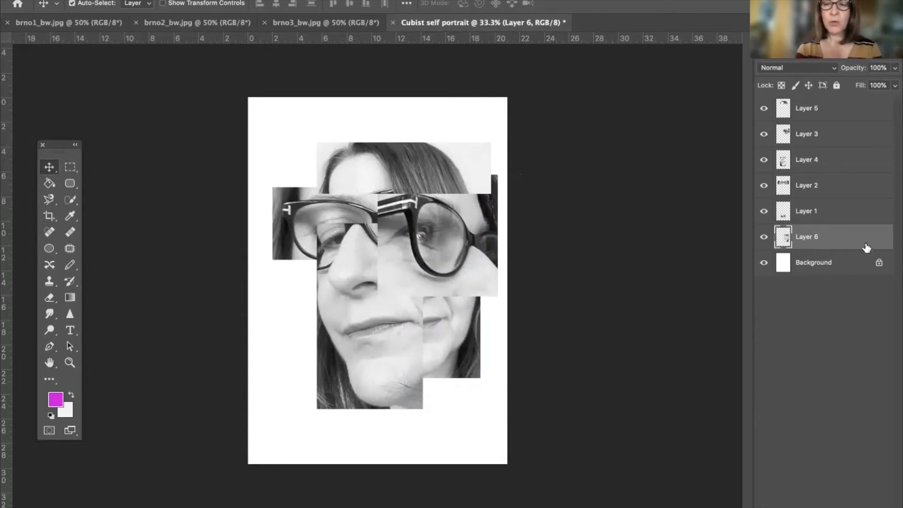
- Select all six collage layers together, shift them slightly down and left to centre the portrait on the canvas, and deselect them
key(super)
super+click(826, 212)
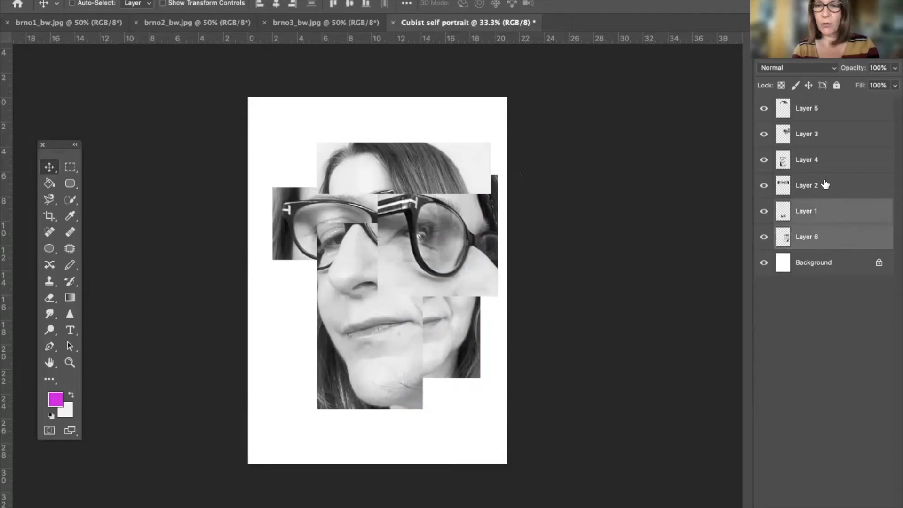
super+click(826, 185)
super+click(822, 158)
super+click(820, 137)
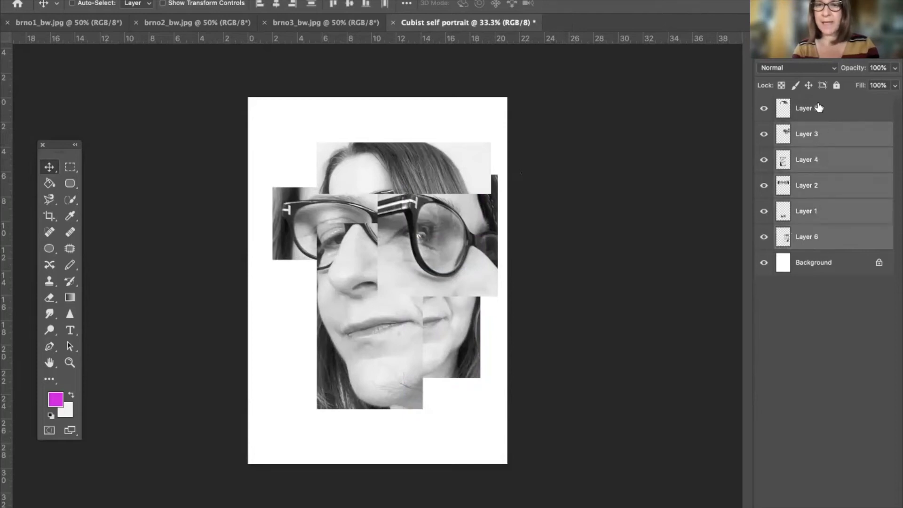
super+click(818, 107)
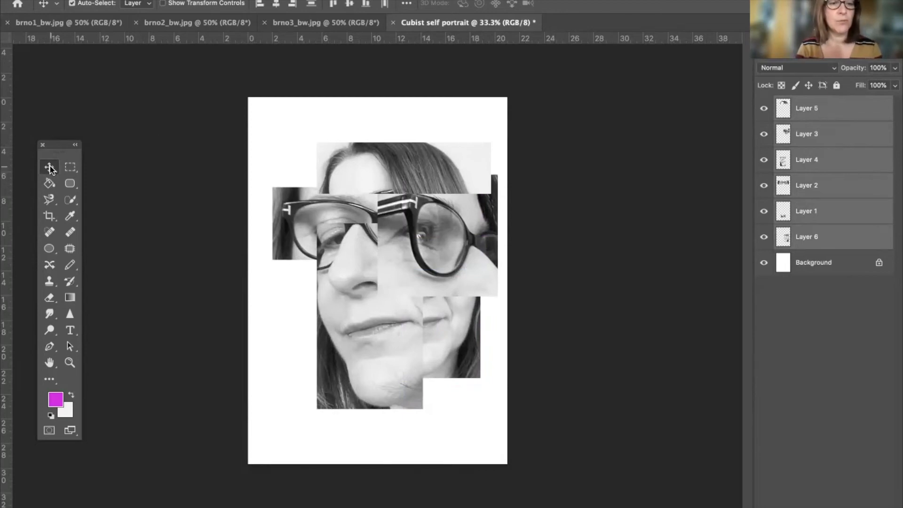
drag(379, 239, 383, 247)
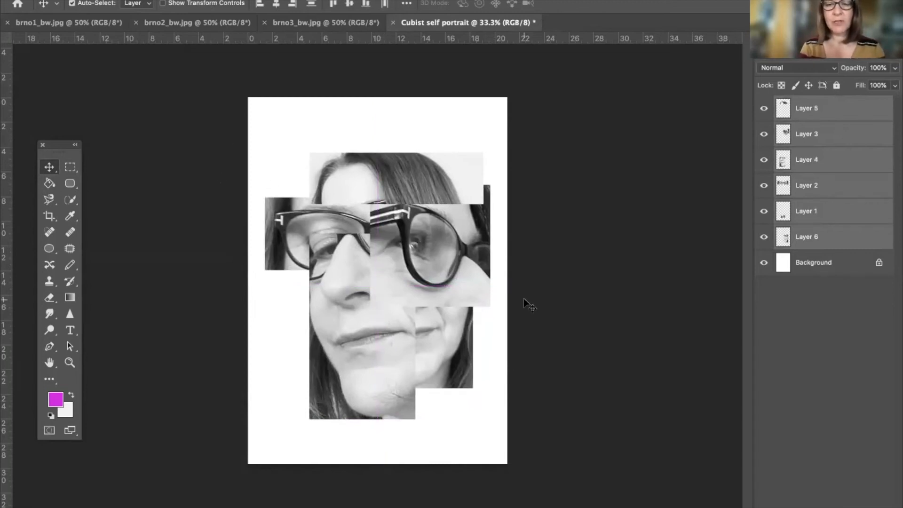
click(600, 346)
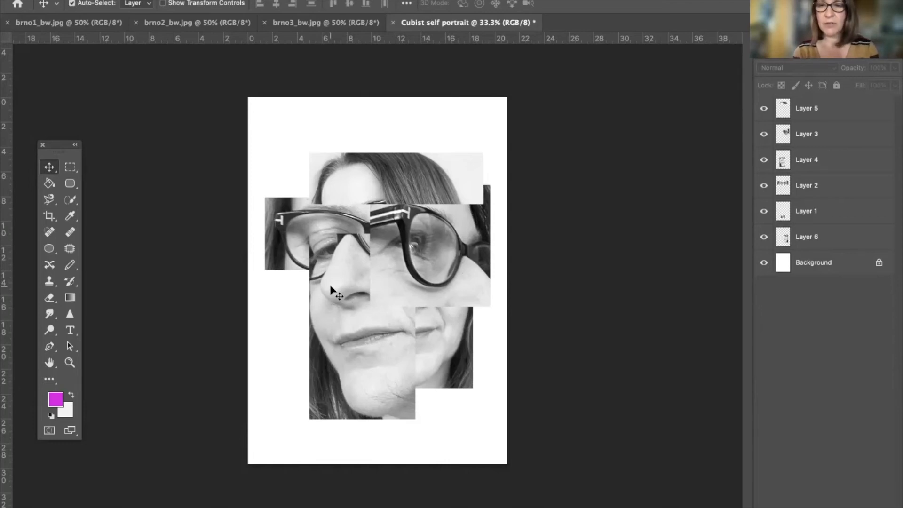
- Toggle the visibility of Layer 4 and Layer 3 off and on to identify which face piece each one holds
click(763, 161)
click(763, 161)
click(763, 135)
click(763, 134)
click(763, 160)
click(763, 161)
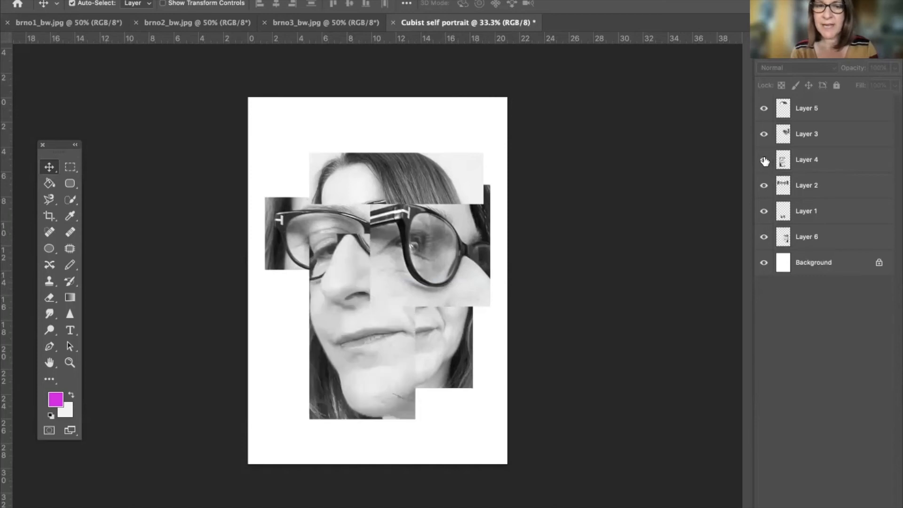
- Add two drop shadow effects to Layer 4 in its layer style settings, keeping the portrait in view
click(832, 162)
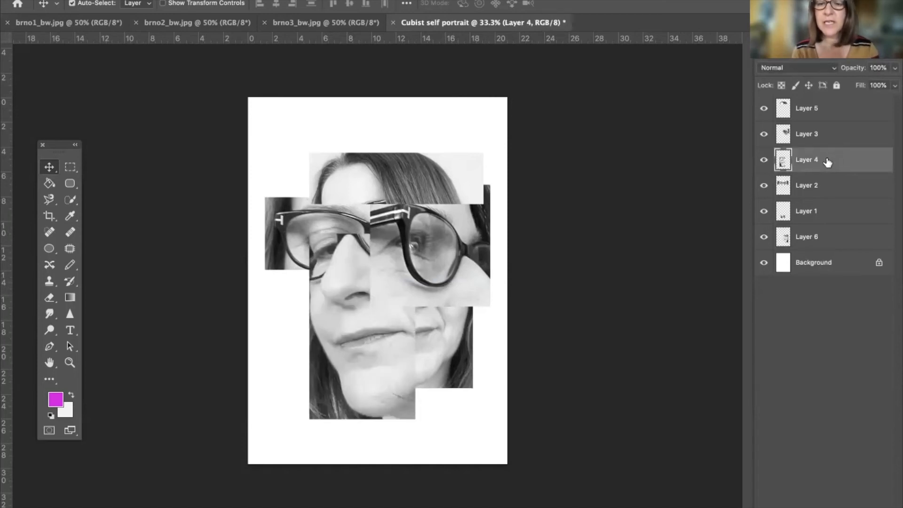
double_click(827, 162)
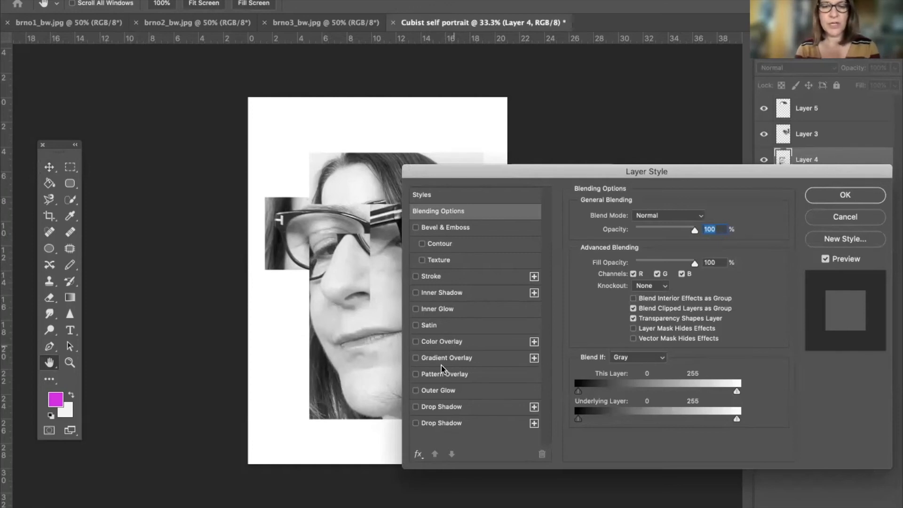
click(415, 423)
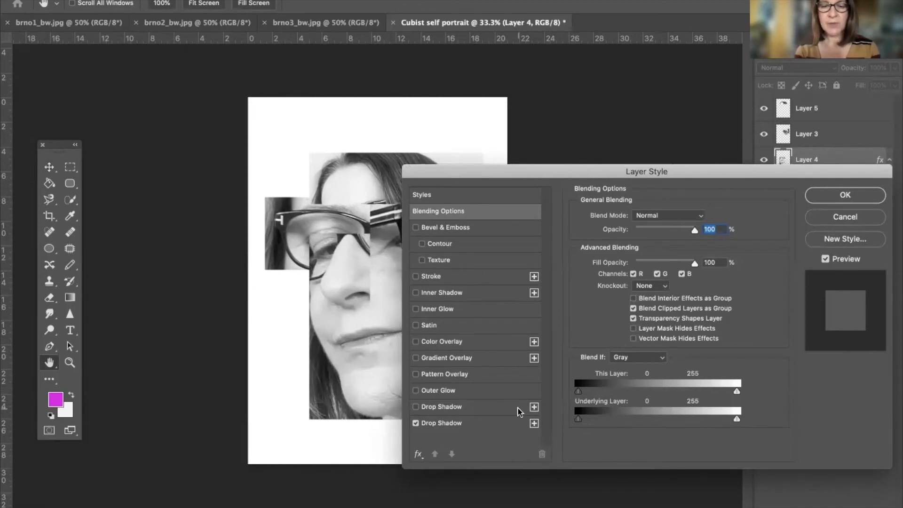
click(533, 423)
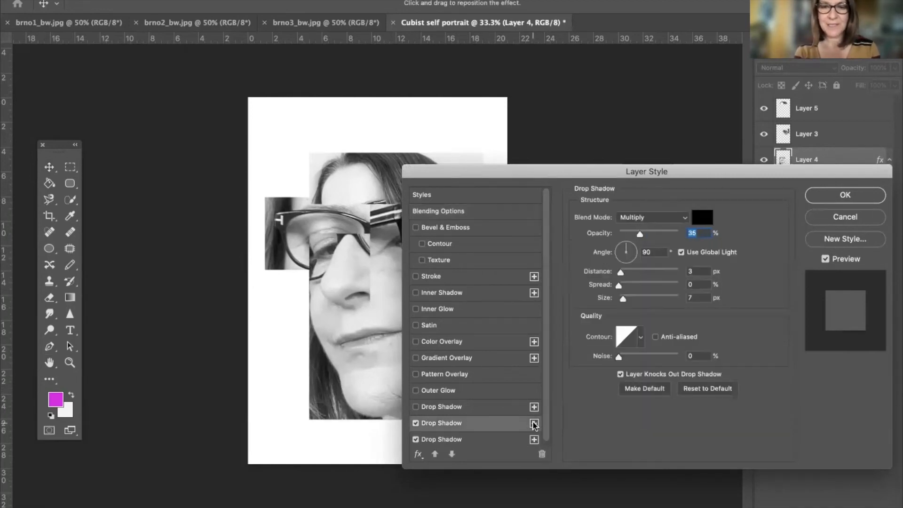
drag(561, 167, 649, 49)
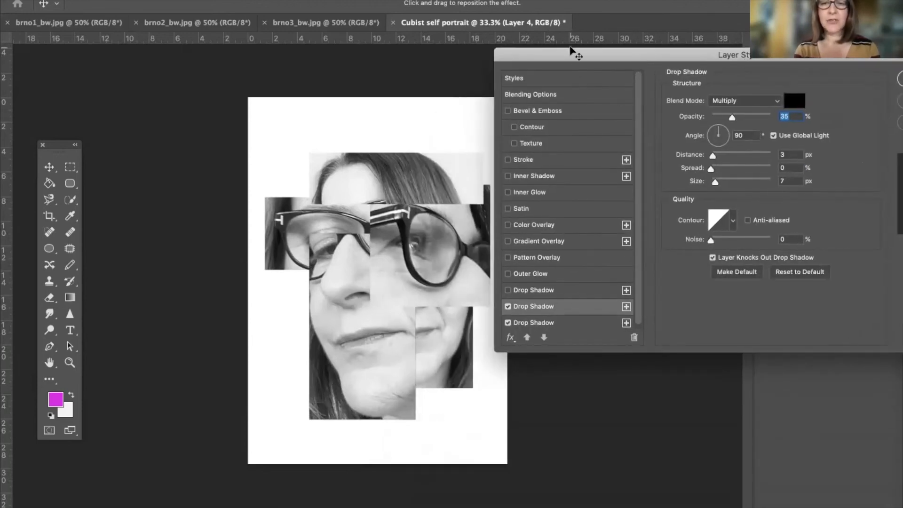
drag(571, 49, 556, 191)
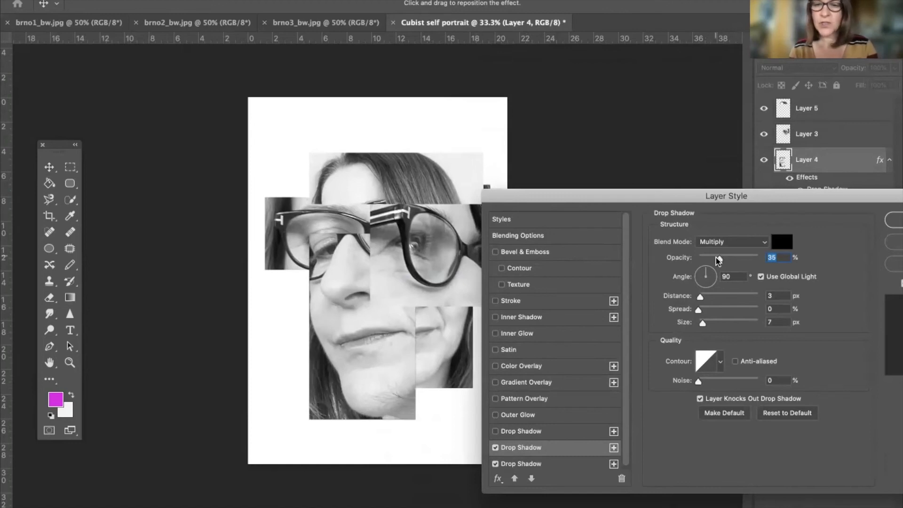
- Set Layer 4's drop shadow to Normal blend mode, 69% opacity, 69 px distance, 77% spread and 68 px size
mouse_move(723, 258)
mouse_down()
mouse_move(743, 258)
mouse_move(728, 258)
mouse_up()
click(764, 243)
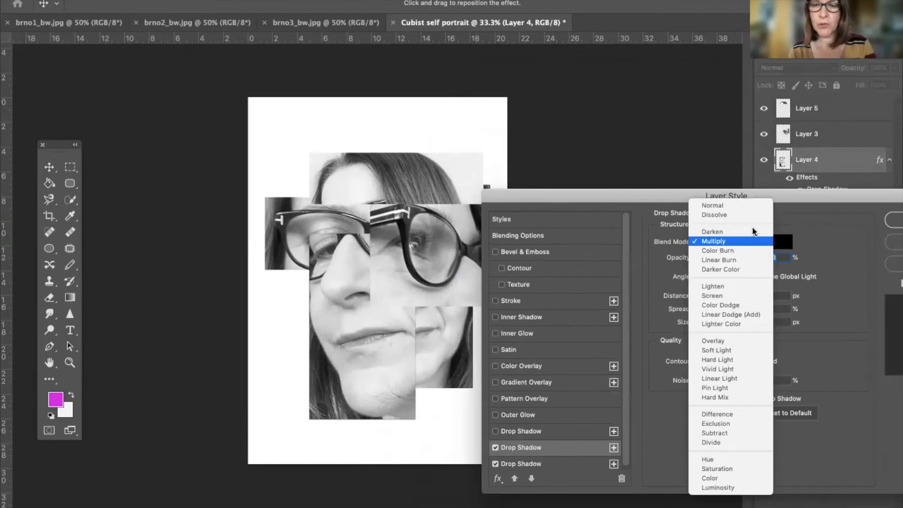
click(723, 207)
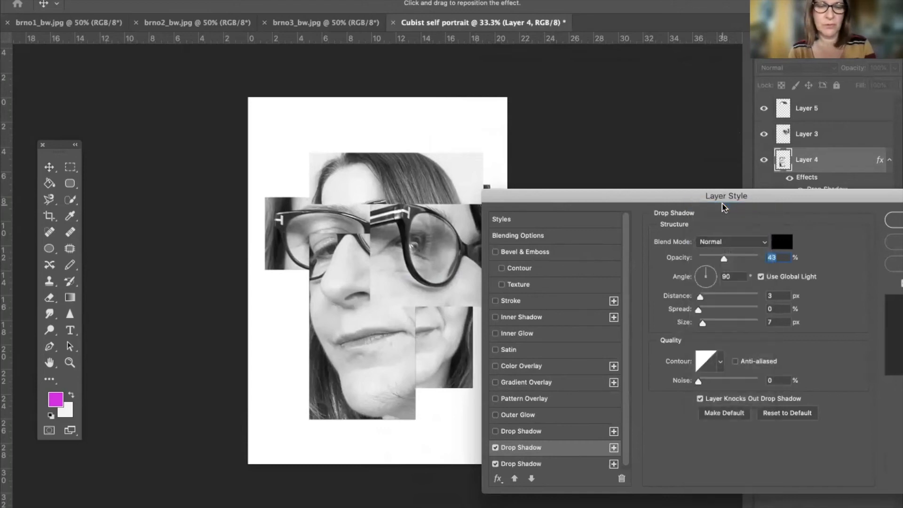
drag(724, 259, 740, 255)
drag(700, 298, 717, 326)
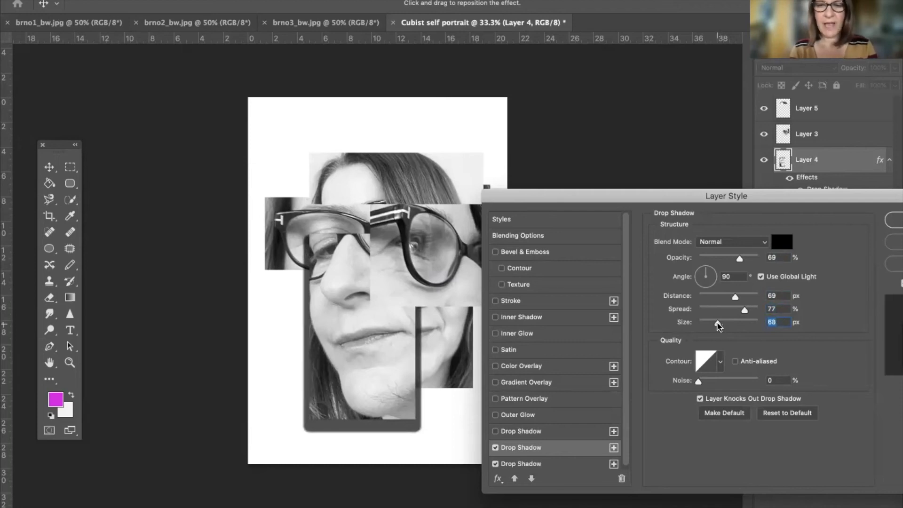
- Lower the drop shadow's opacity to 30% and turn its light angle to 179°
drag(739, 259, 716, 259)
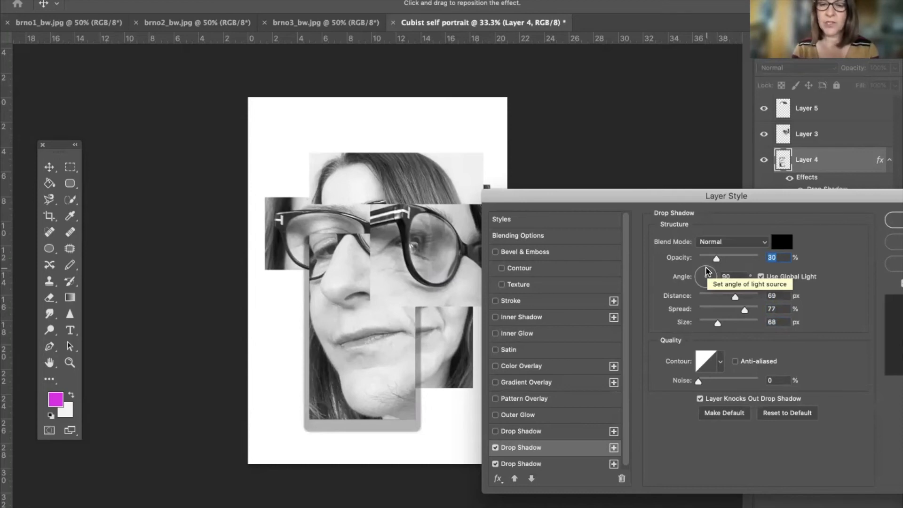
drag(708, 271, 689, 277)
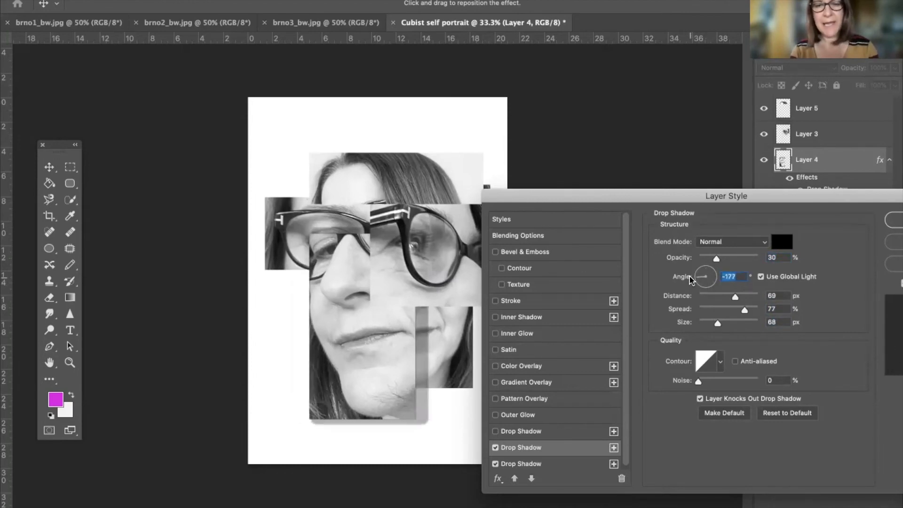
drag(693, 277, 693, 275)
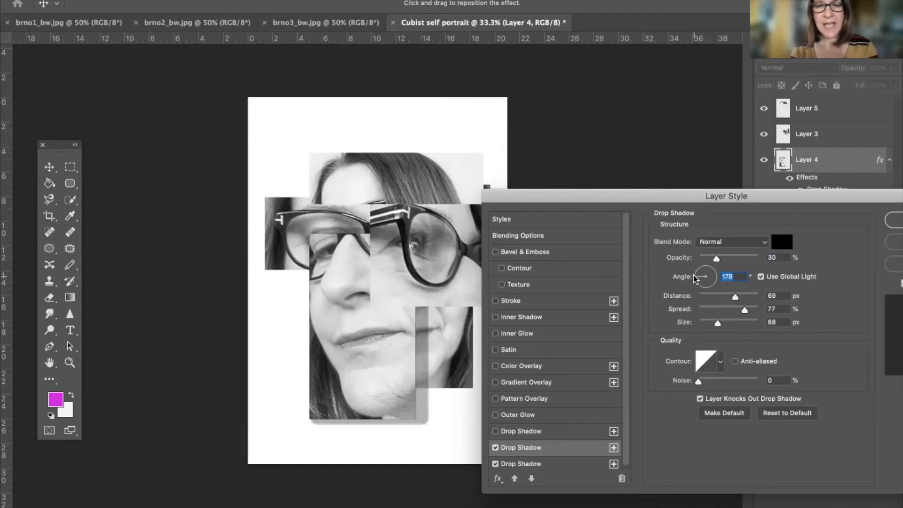
- Soften the drop shadow to 14% opacity, 22 px distance, 56% spread and 120 px size, and apply the style to Layer 4
click(724, 259)
drag(723, 259, 705, 258)
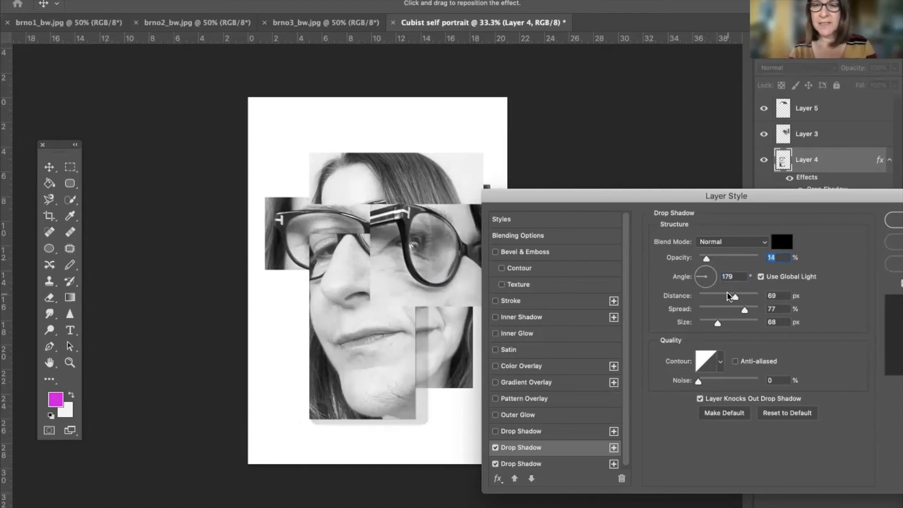
drag(736, 297, 728, 324)
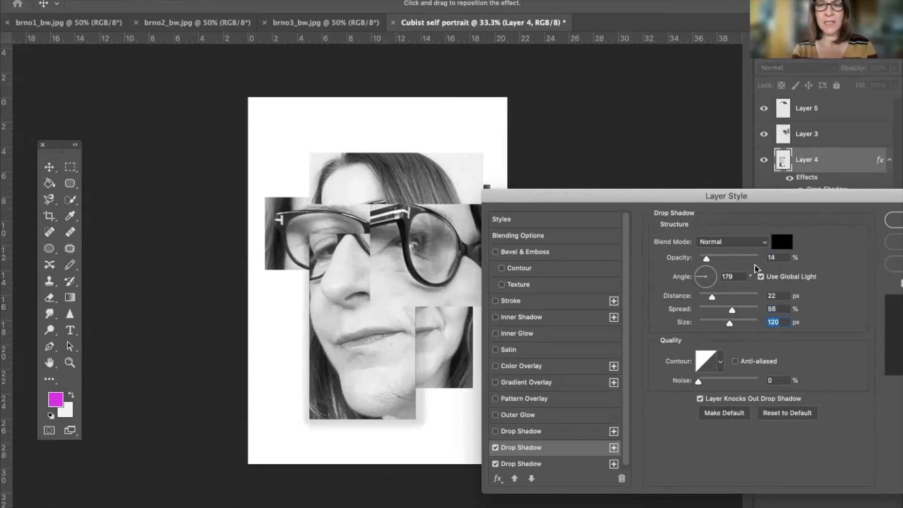
drag(802, 203, 697, 193)
click(814, 220)
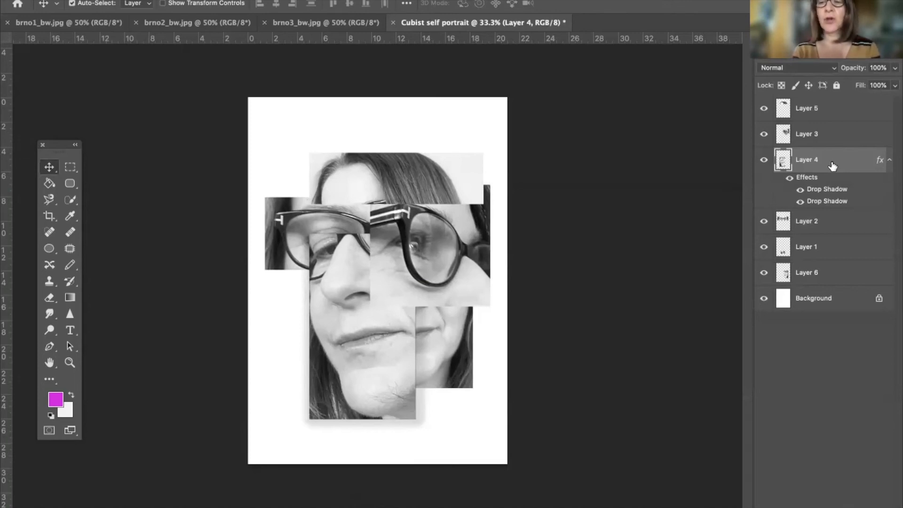
- Copy the layer style from Layer 4 and paste it onto Layer 3
right_click(834, 164)
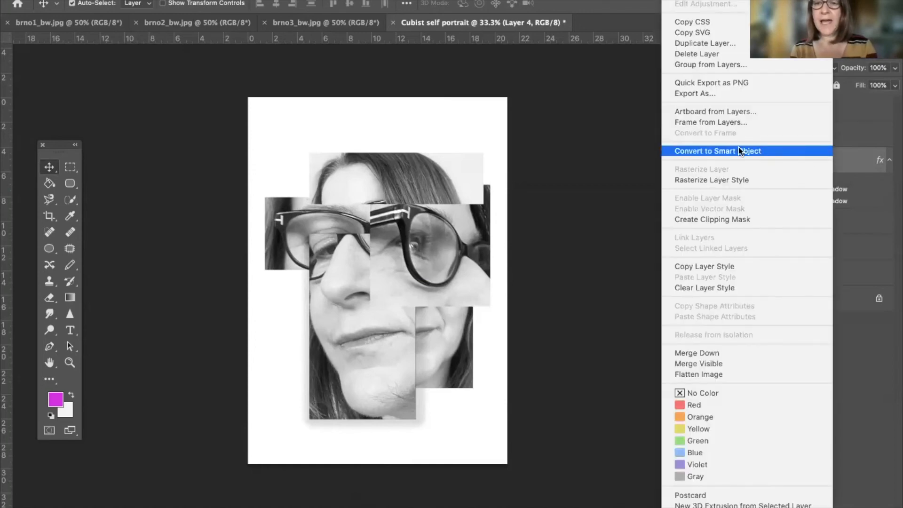
click(679, 266)
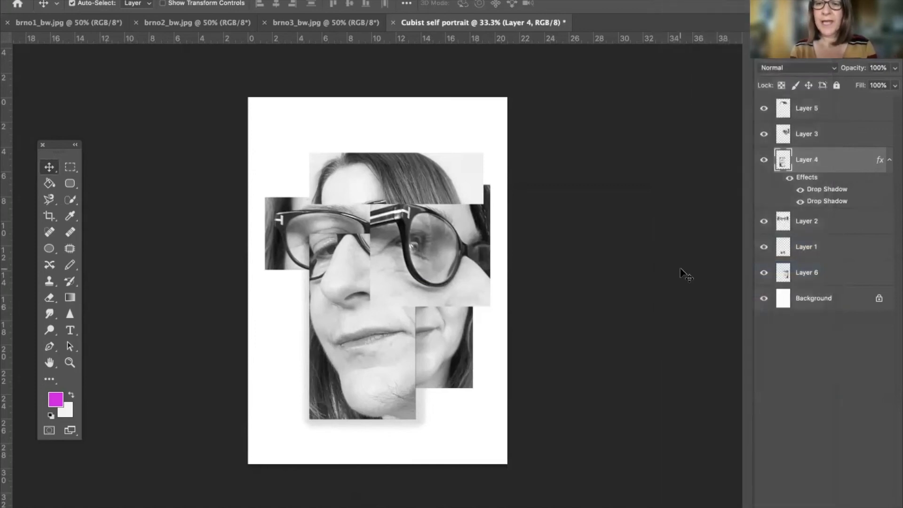
click(825, 135)
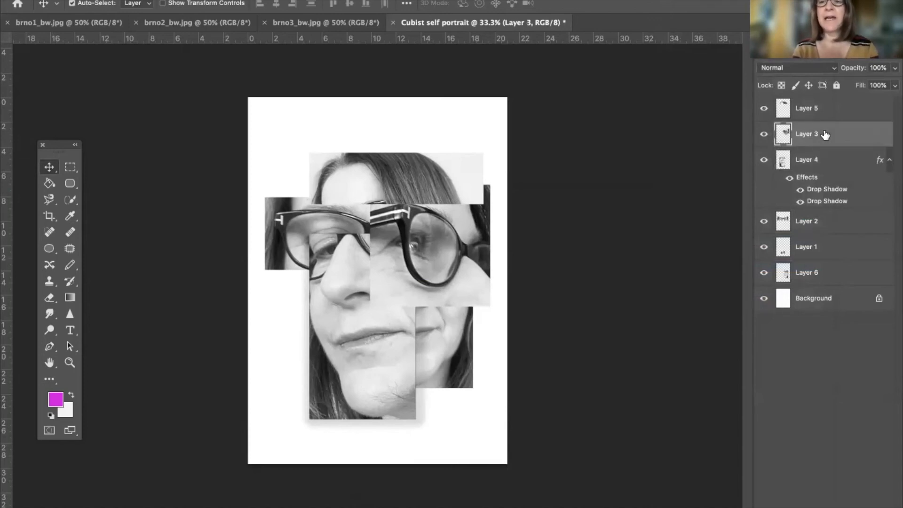
right_click(825, 135)
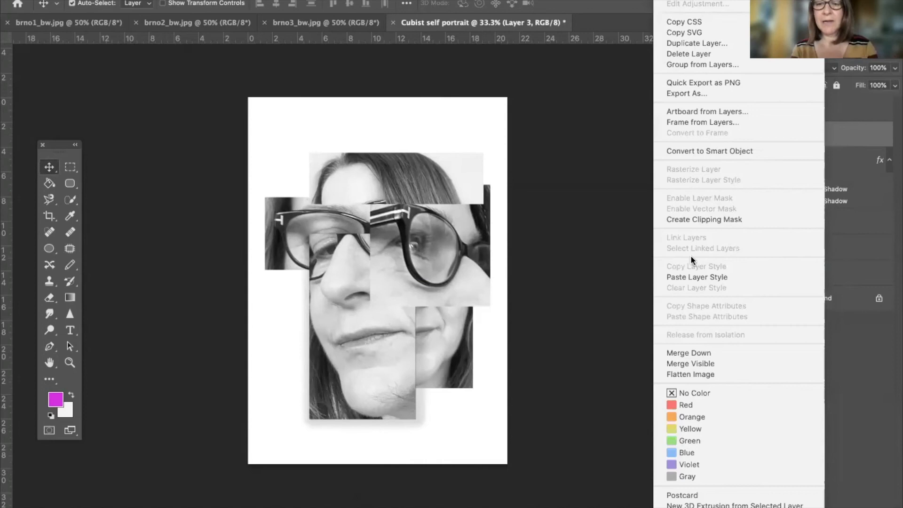
click(688, 278)
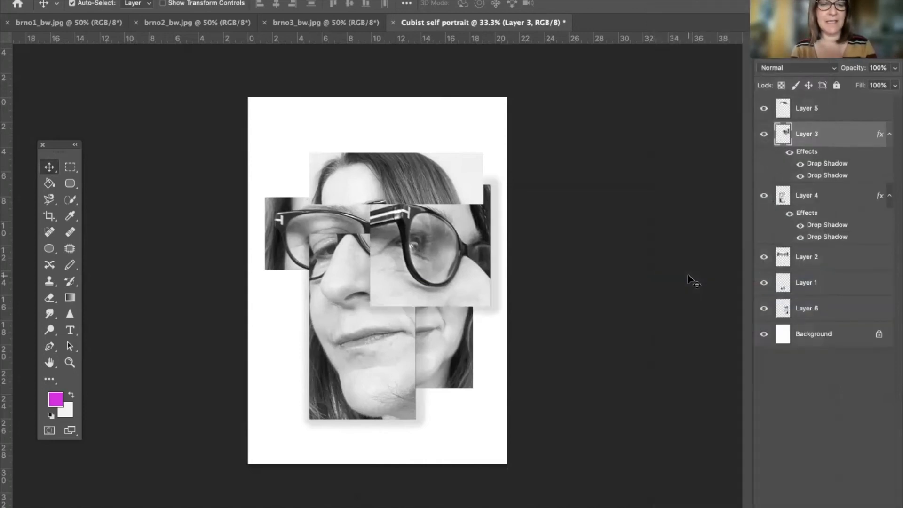
- Paste the copied drop shadow style onto Layer 5 and Layer 2
click(819, 109)
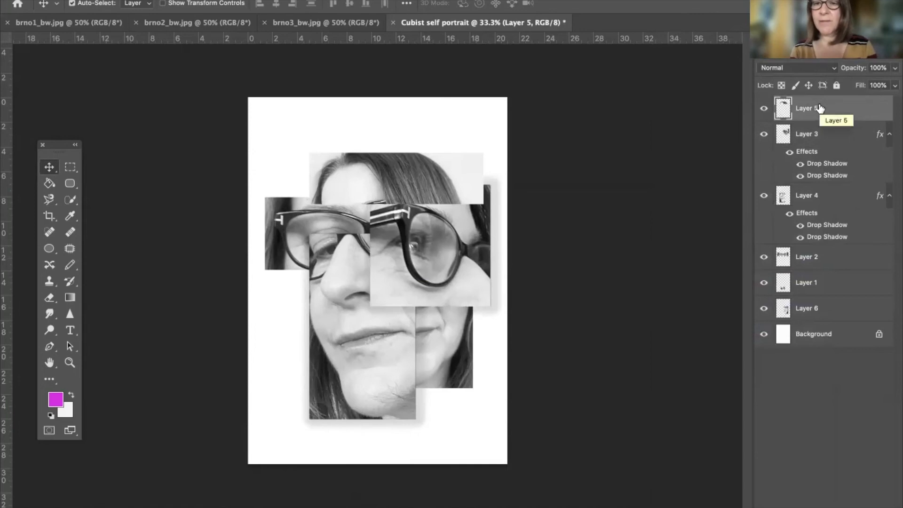
right_click(819, 109)
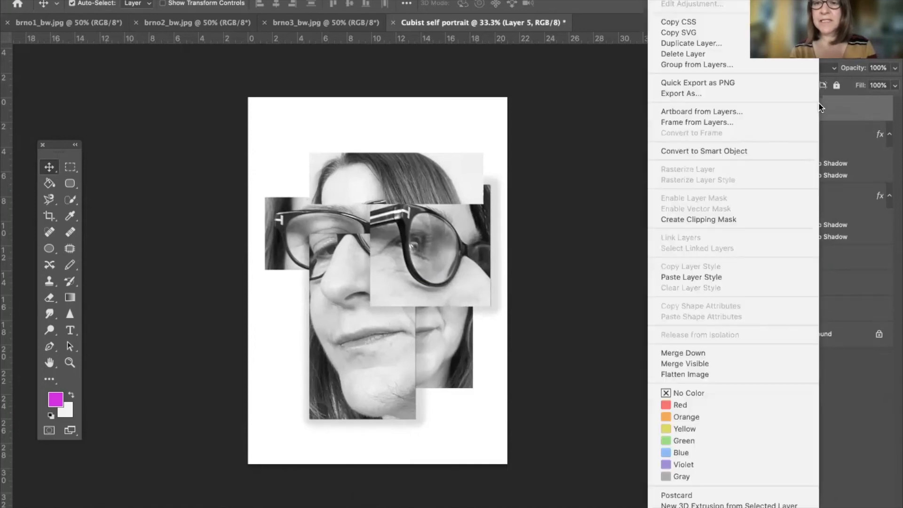
click(672, 277)
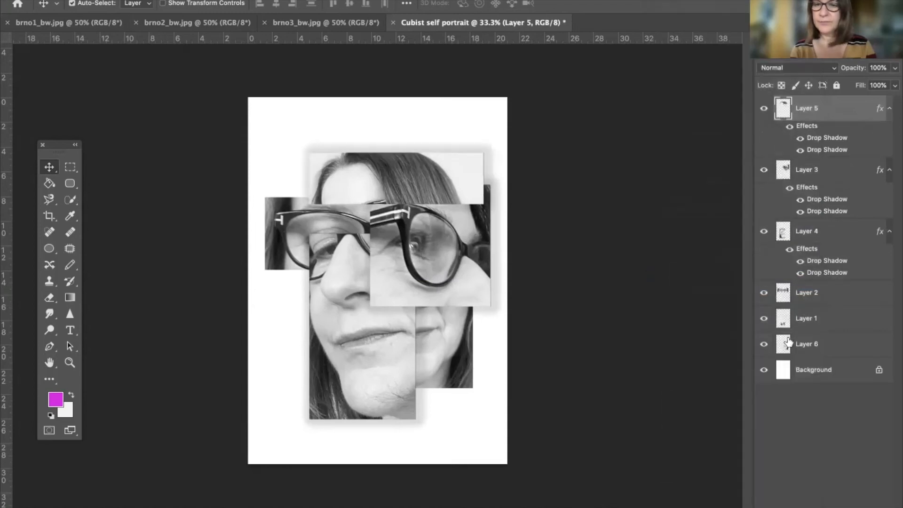
click(828, 291)
right_click(829, 292)
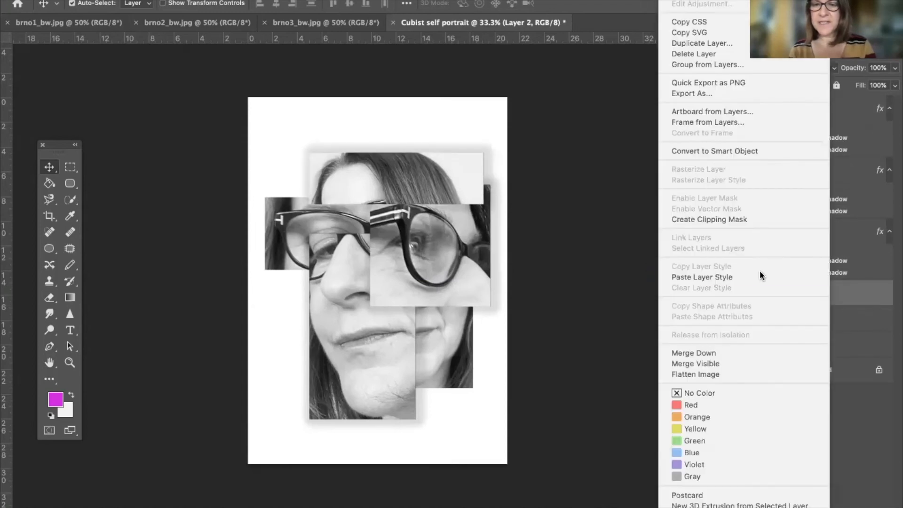
click(746, 277)
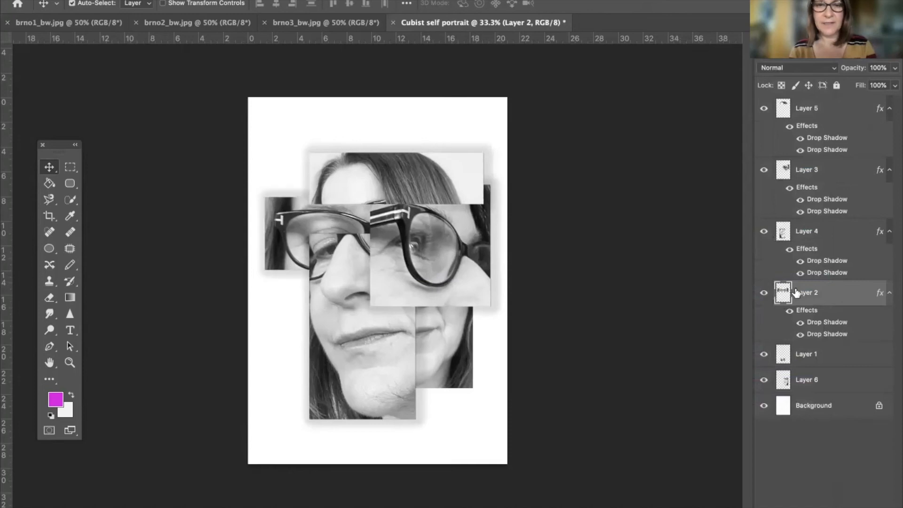
- Paste the copied drop shadow style onto Layer 1 and Layer 6
click(834, 354)
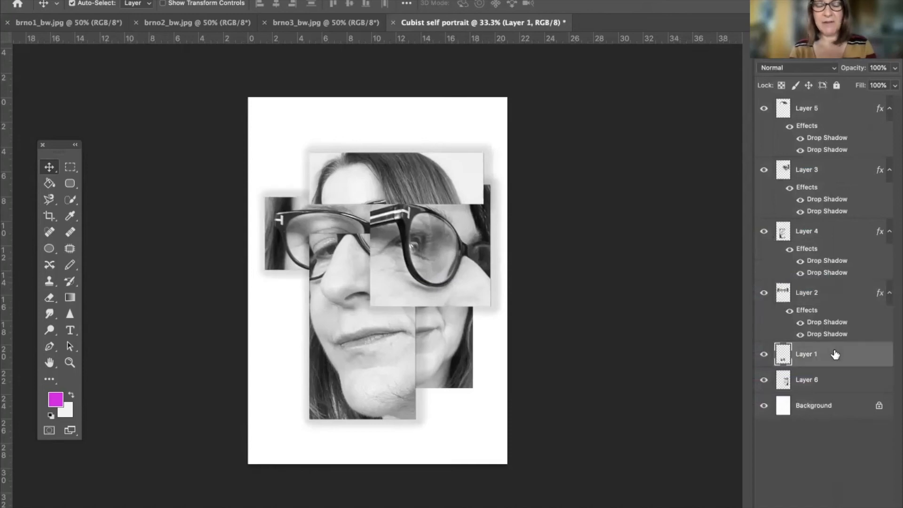
right_click(835, 354)
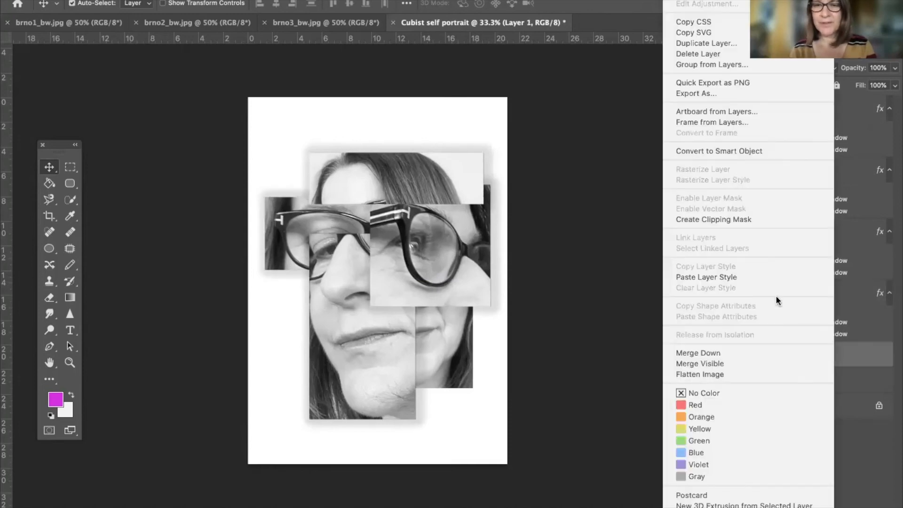
click(728, 277)
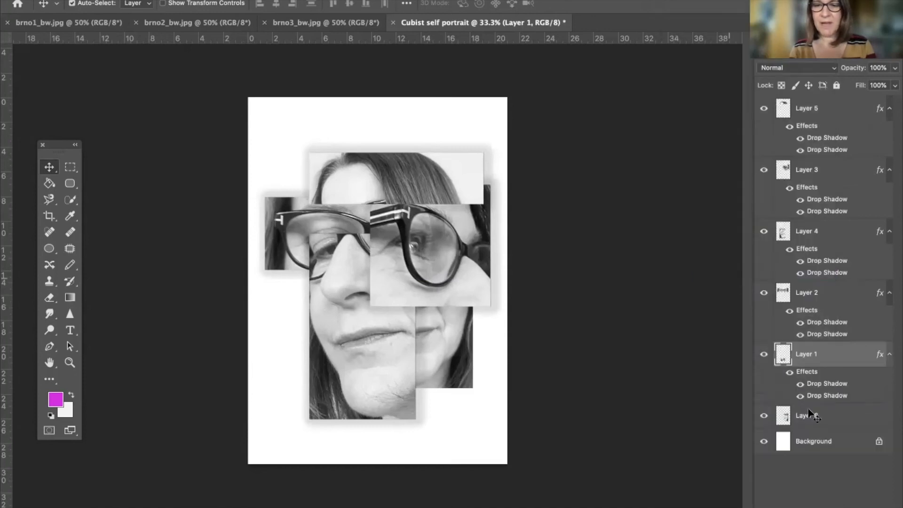
click(809, 413)
right_click(809, 413)
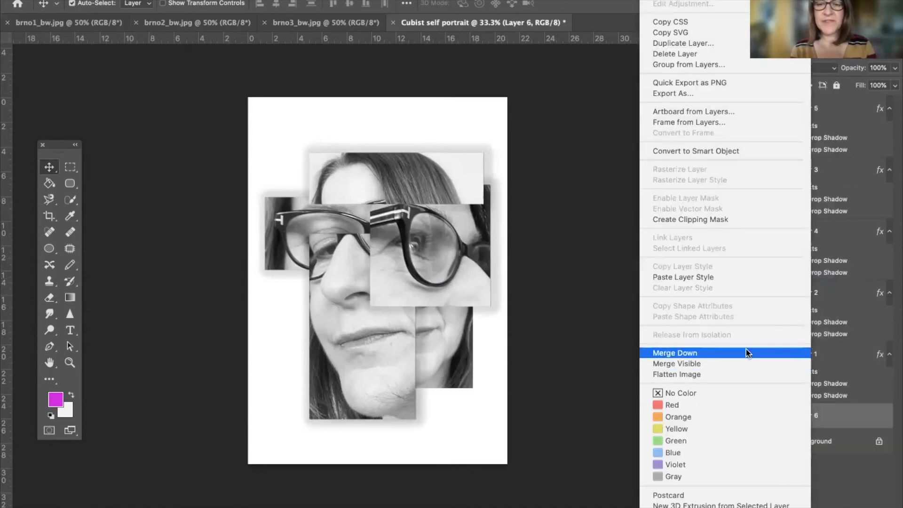
click(686, 276)
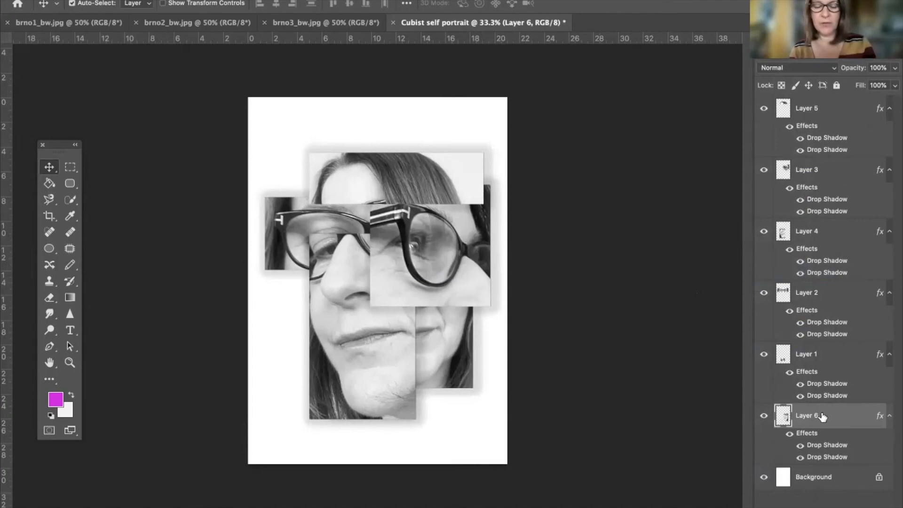
- Select all six collage layers together, shift the portrait slightly left on the canvas, and deselect them
super+click(817, 353)
super+click(812, 289)
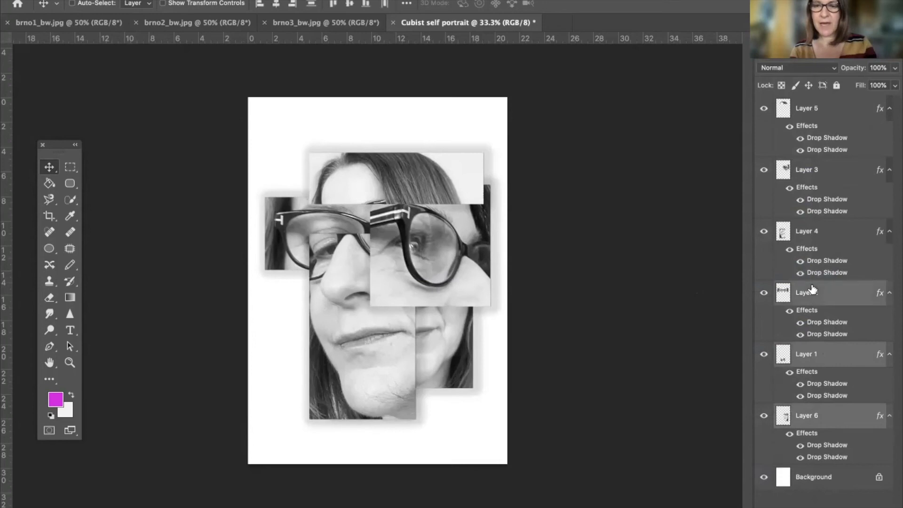
super+click(807, 231)
super+click(804, 173)
super+click(807, 109)
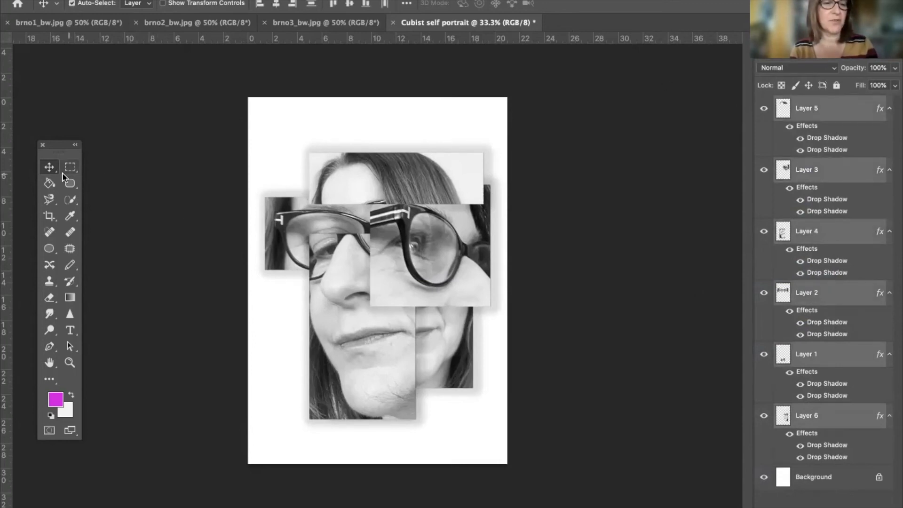
drag(390, 265, 382, 265)
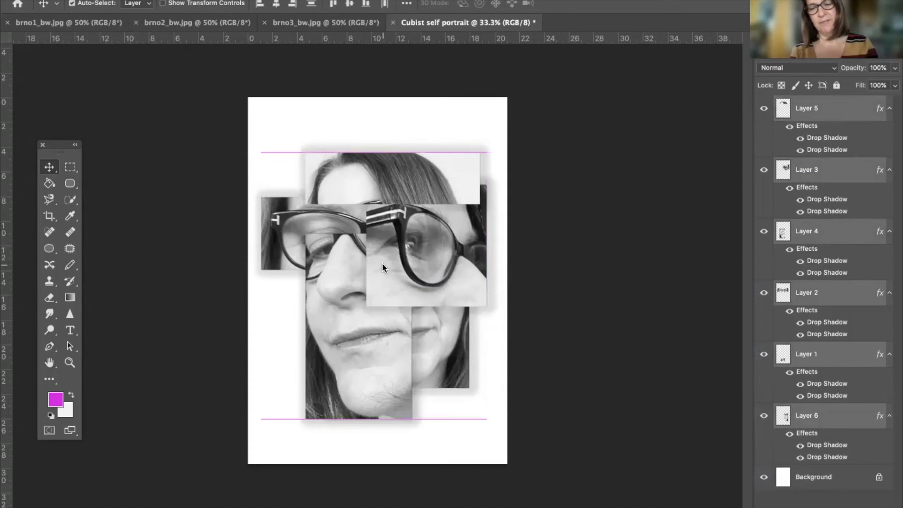
click(596, 288)
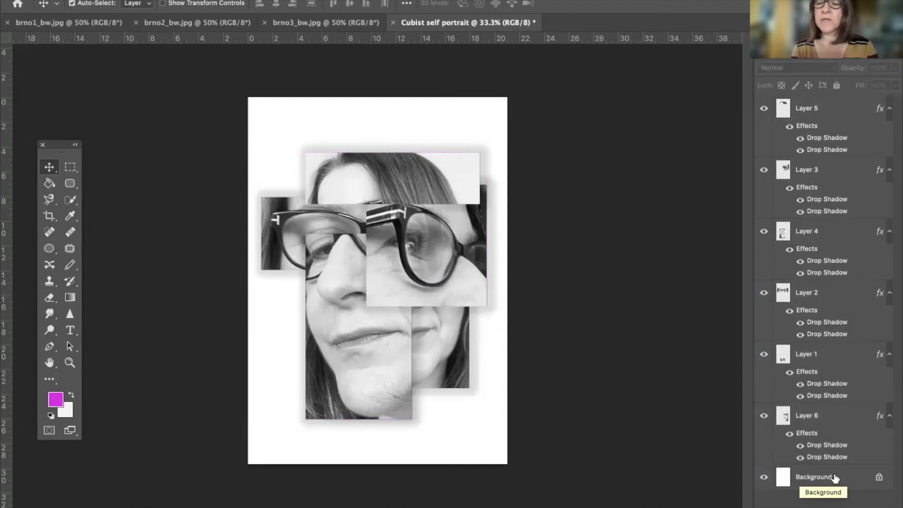
- Select the Background layer and set the foreground colour to the very pale lilac f4eff4
click(819, 476)
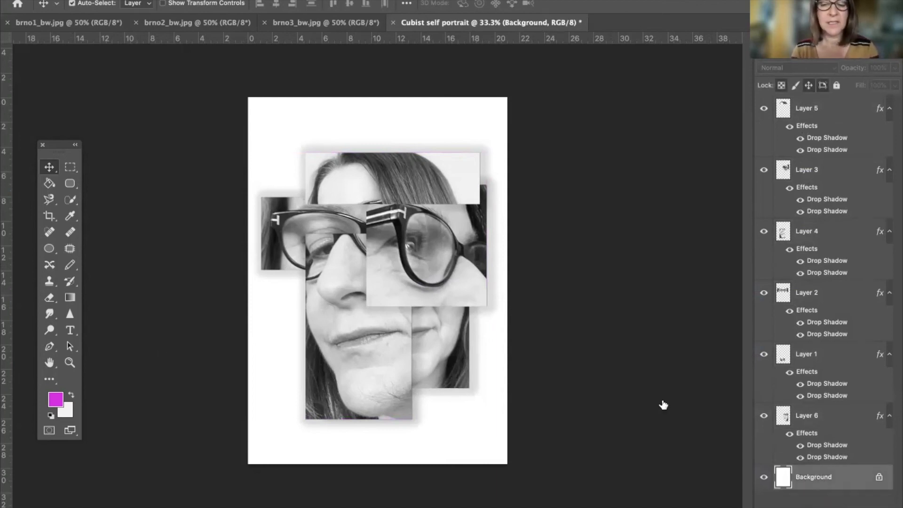
click(57, 399)
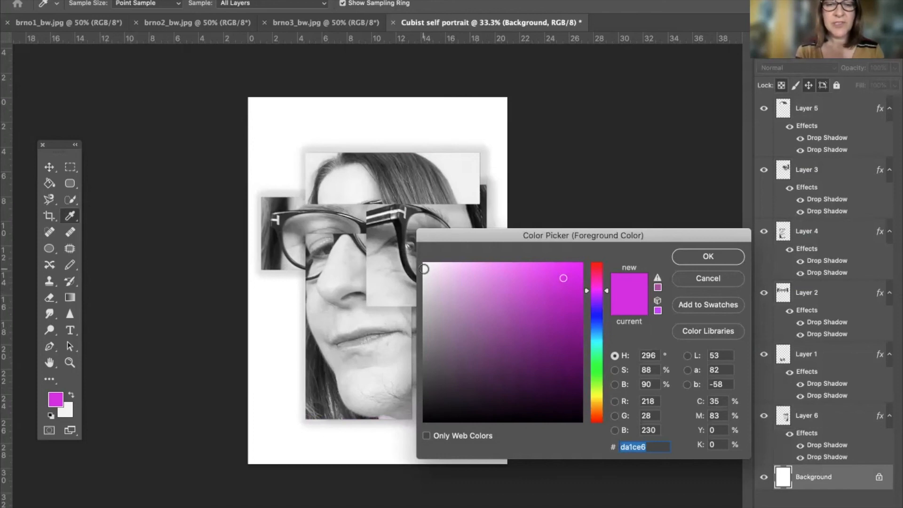
click(425, 270)
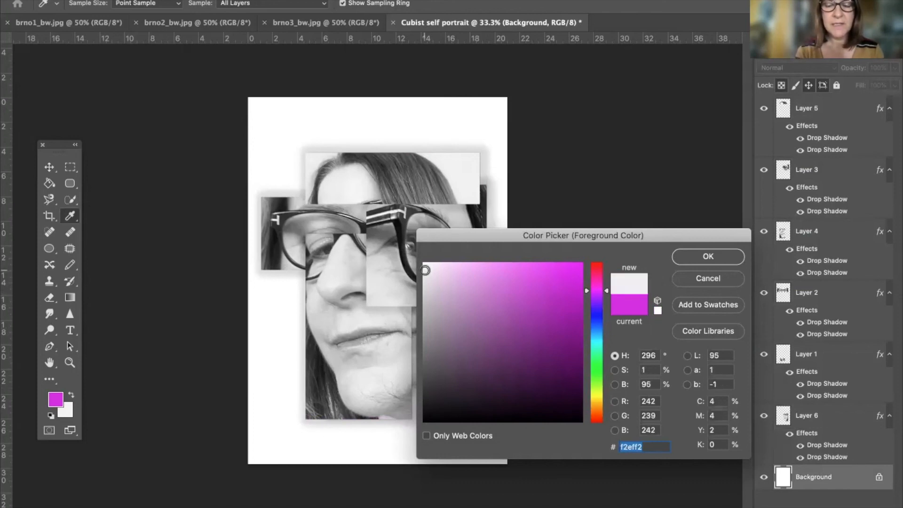
click(426, 269)
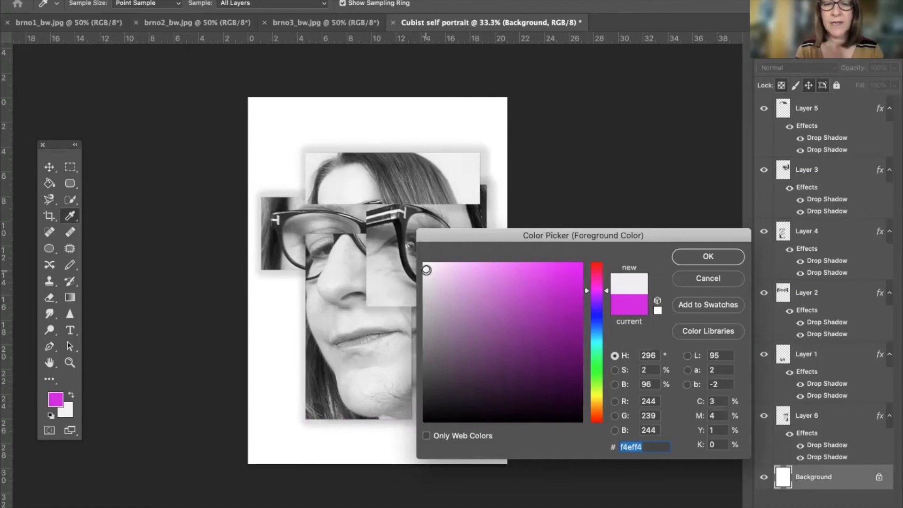
click(694, 258)
key(v)
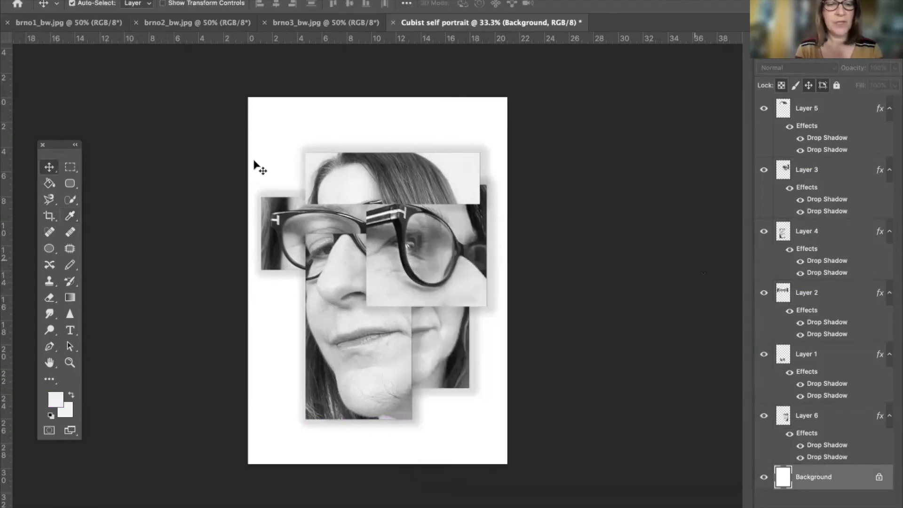
- Fill the Background layer with the foreground colour in Normal mode at 100% opacity
click(124, 1)
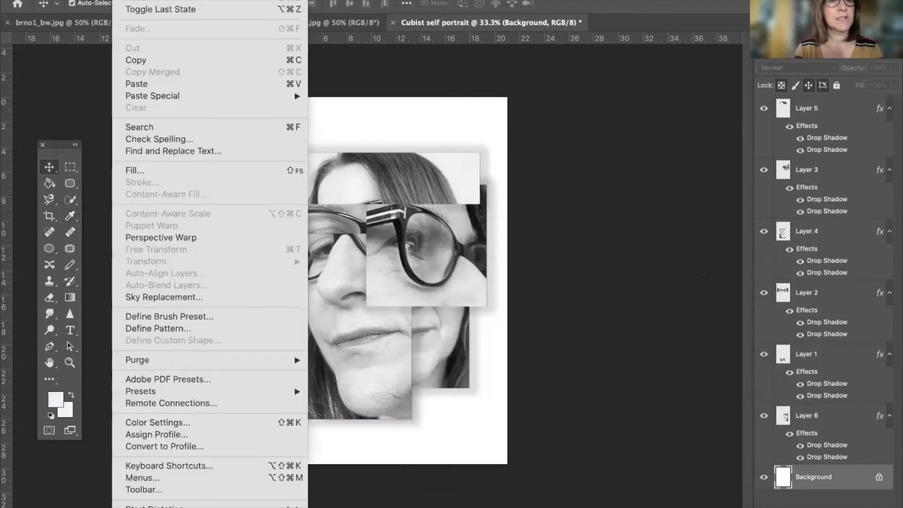
click(140, 168)
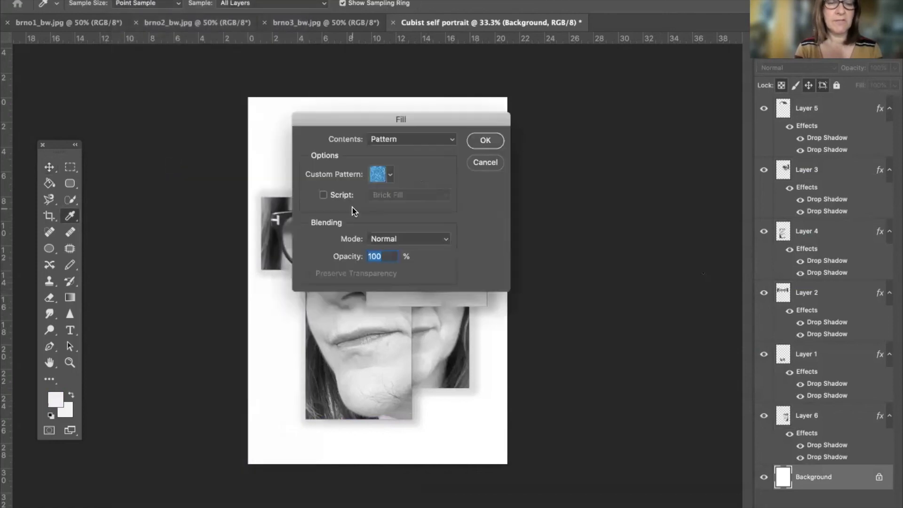
click(423, 139)
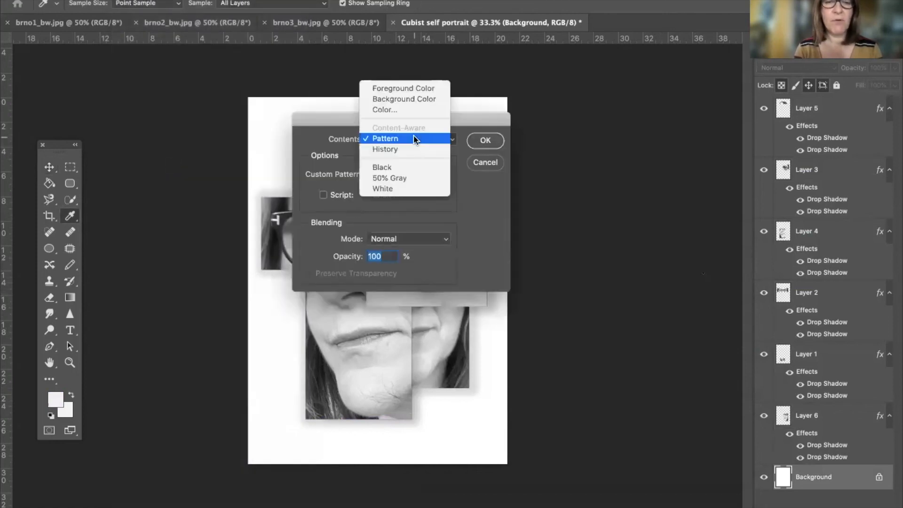
click(402, 89)
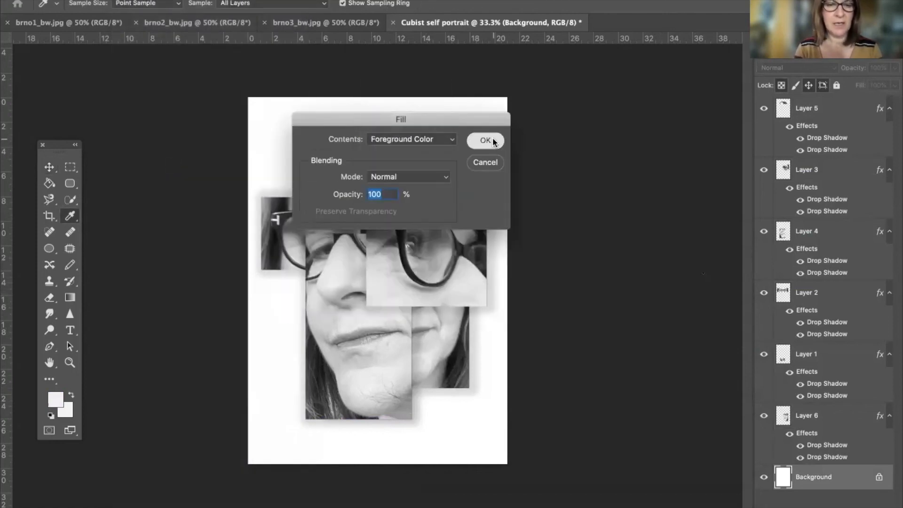
click(485, 140)
key(v)
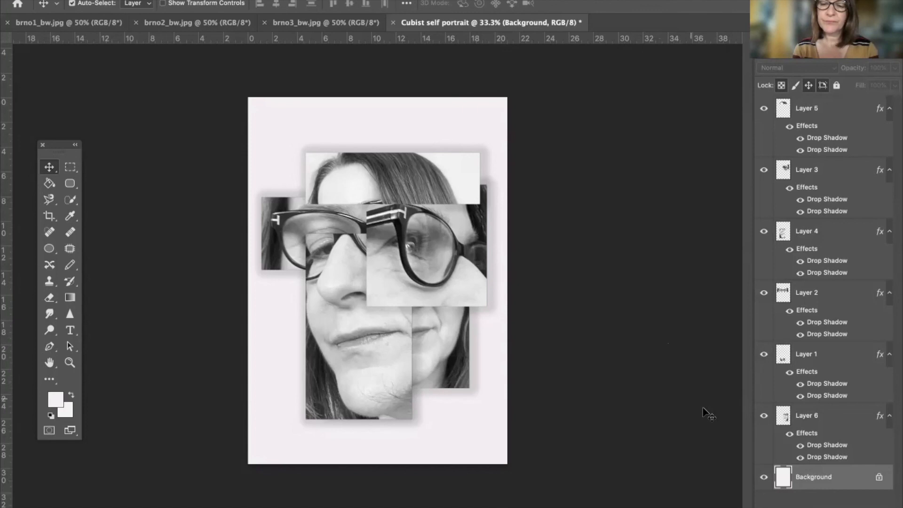
- Apply Auto Tone to Layer 6 and Layer 1
click(838, 418)
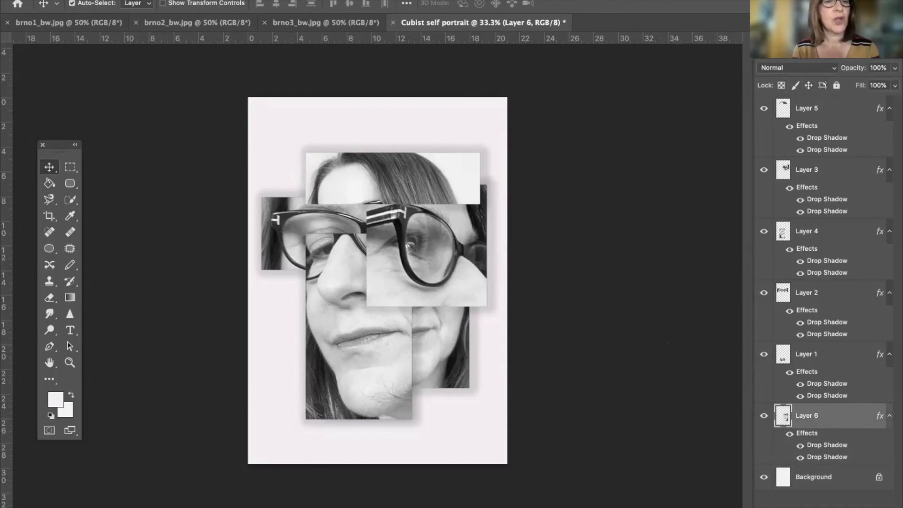
click(151, 0)
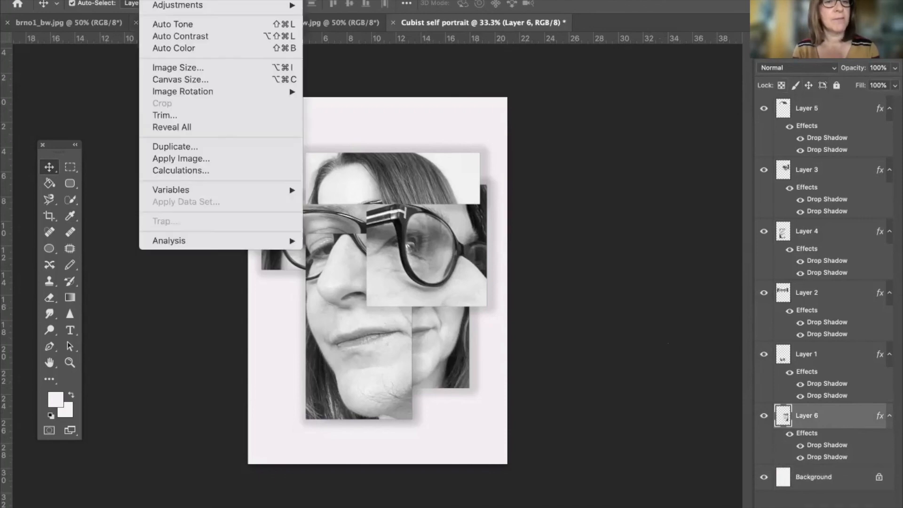
click(166, 29)
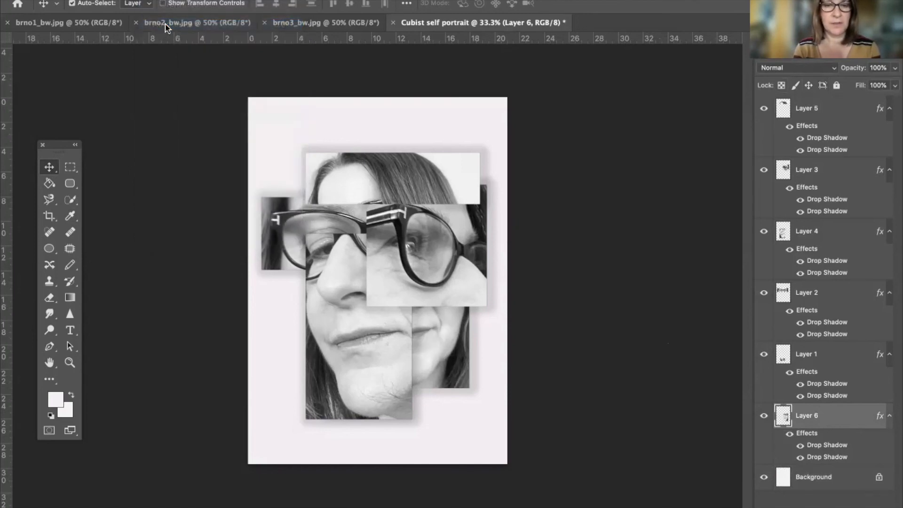
click(821, 353)
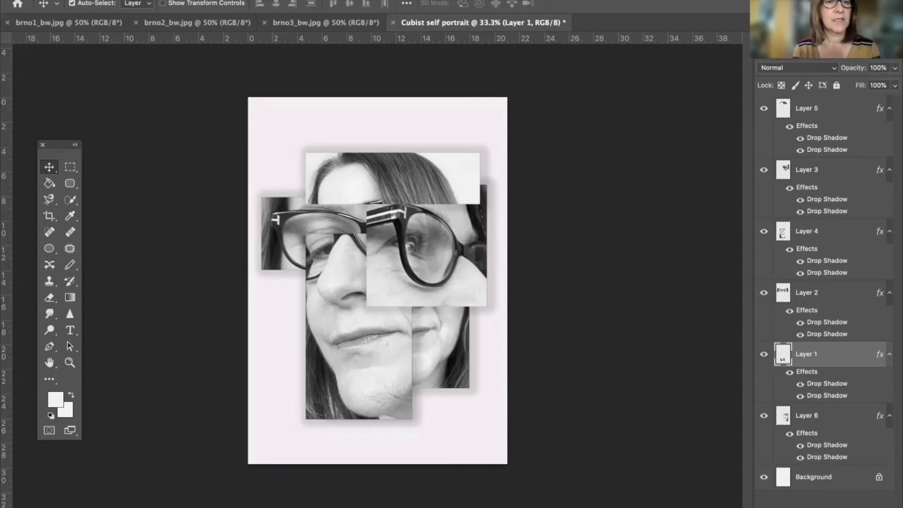
click(154, 0)
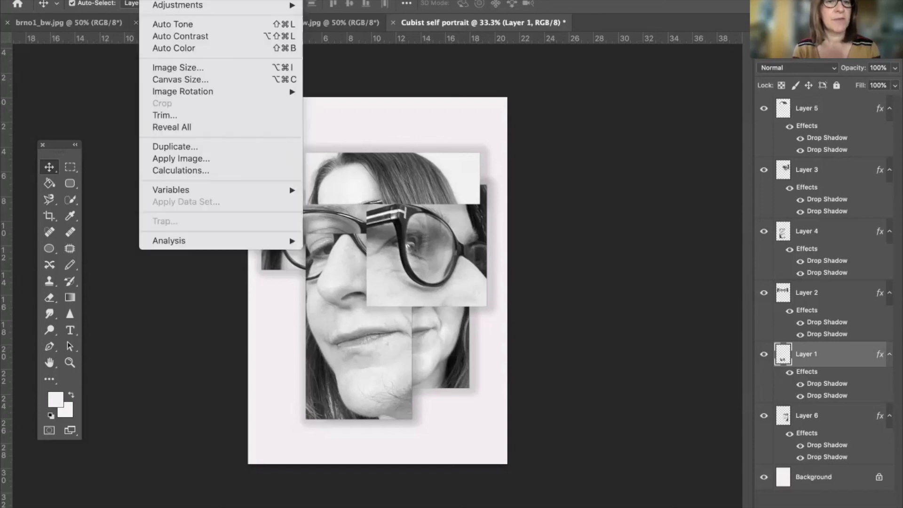
click(166, 24)
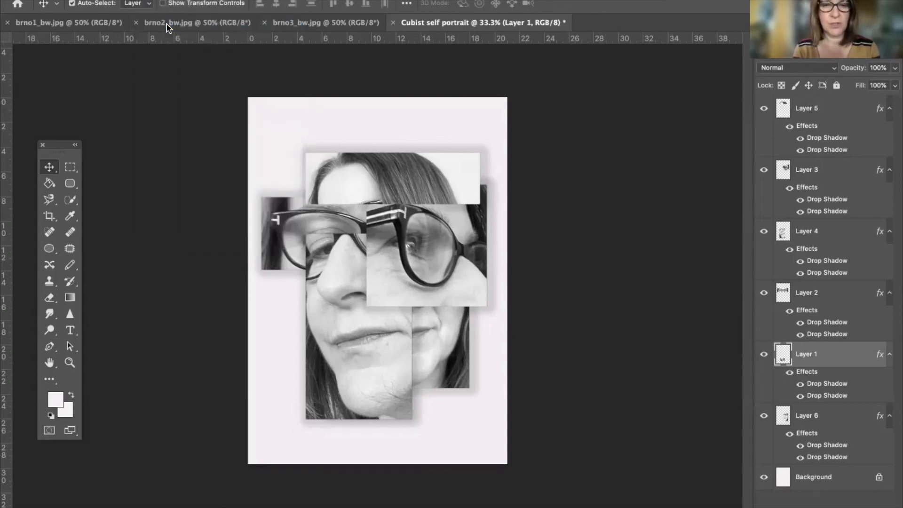
- Apply Auto Tone to Layer 2 and Layer 4
click(808, 294)
click(154, 0)
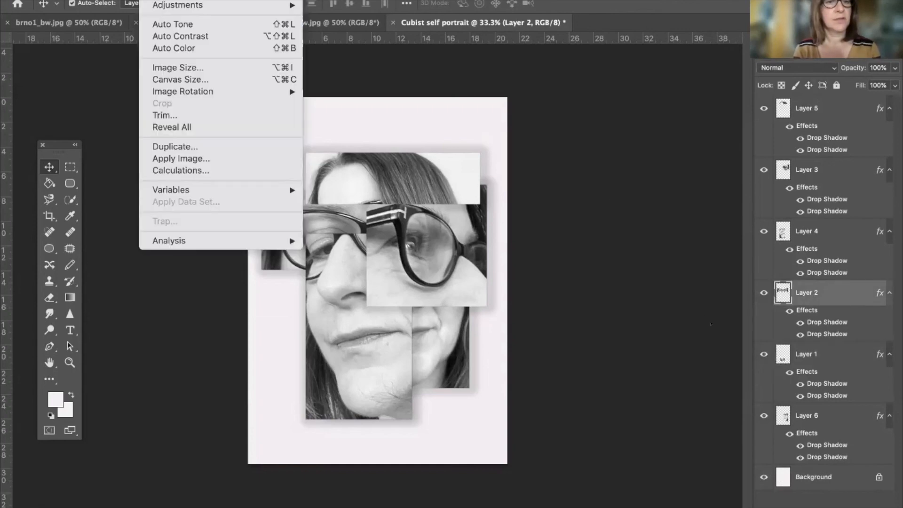
click(172, 24)
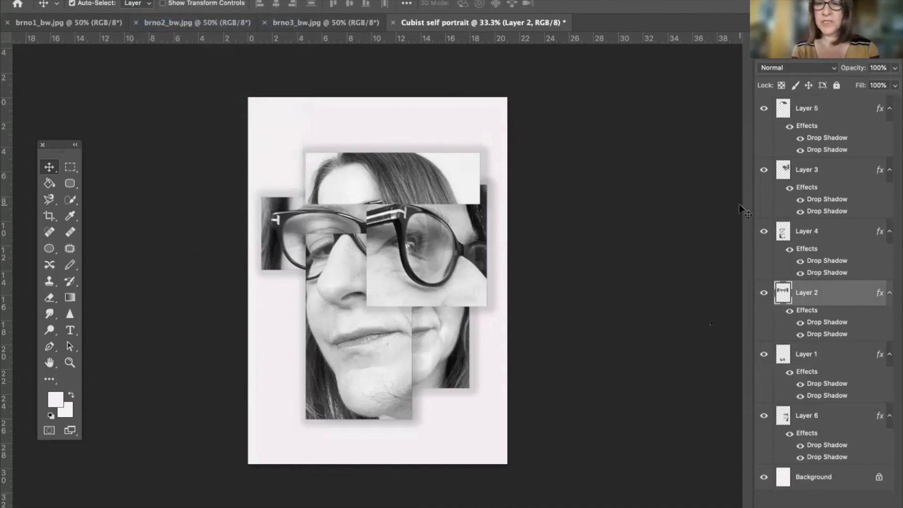
click(828, 230)
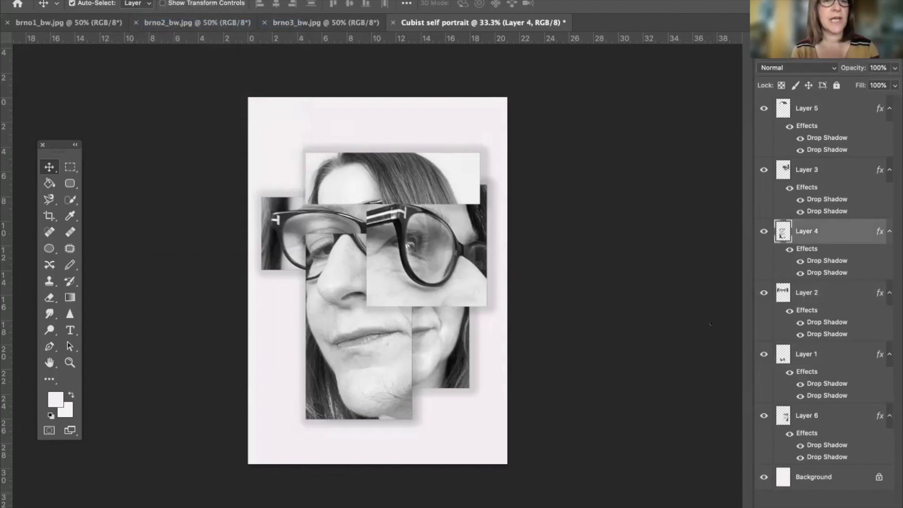
click(154, 0)
click(167, 25)
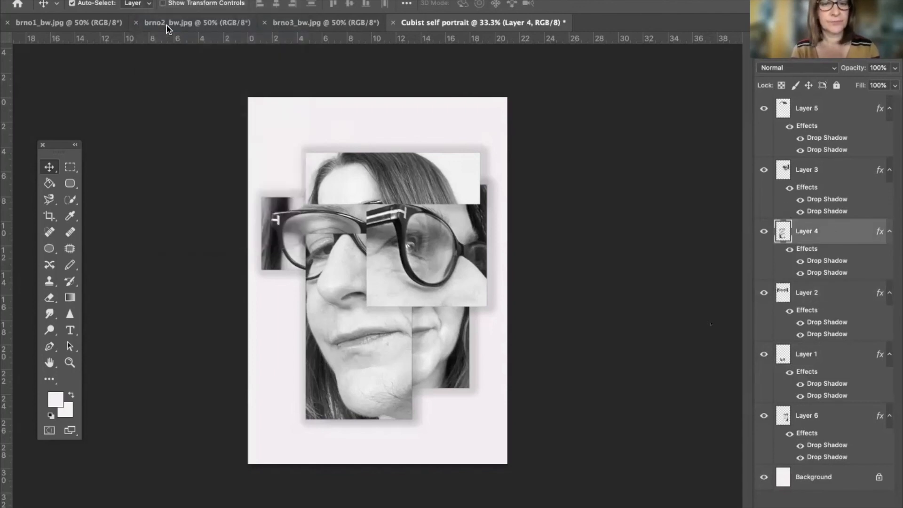
- Apply Auto Tone to Layer 3 and Layer 5
click(822, 168)
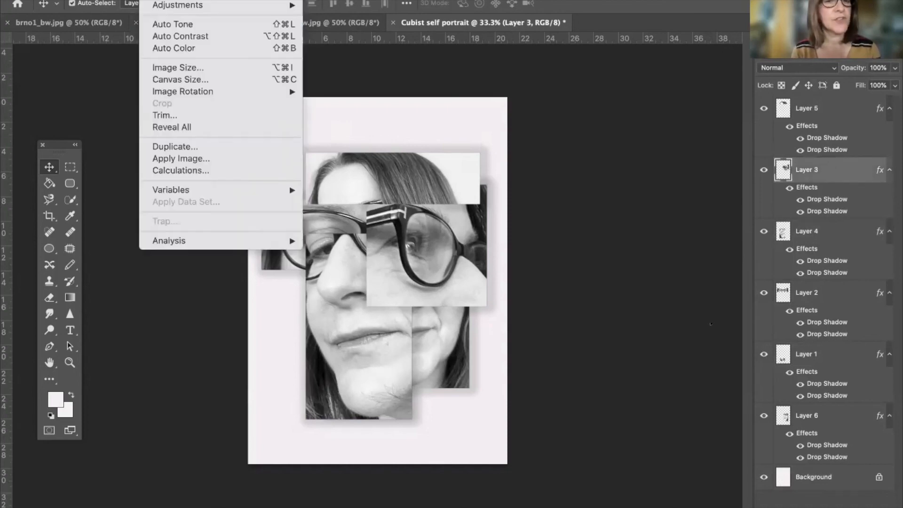
click(172, 26)
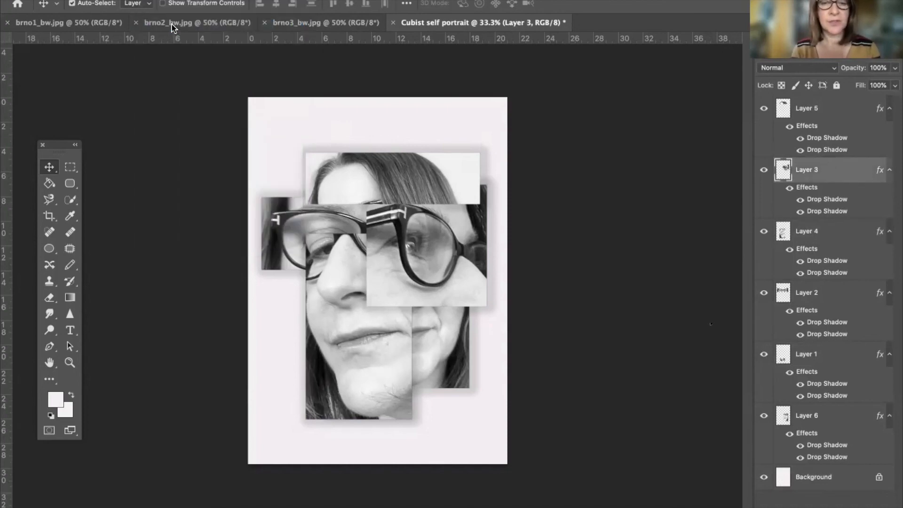
click(825, 106)
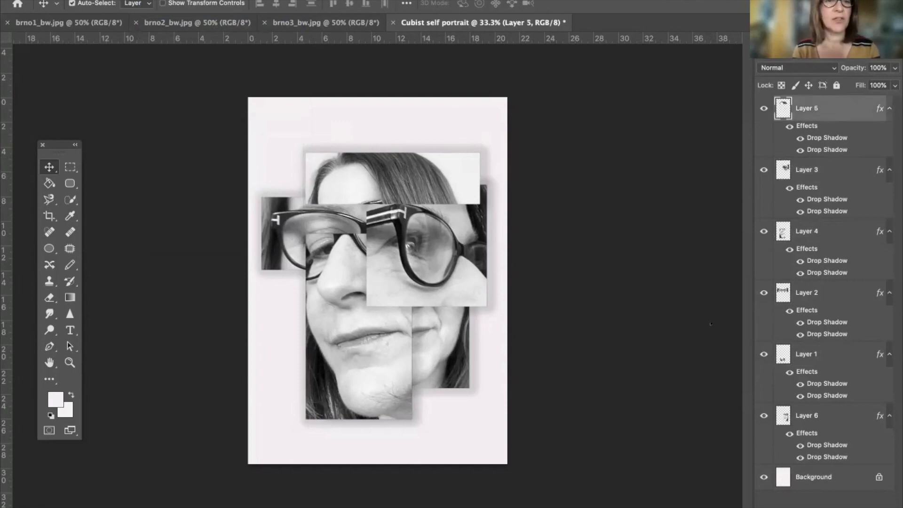
click(159, 0)
click(168, 25)
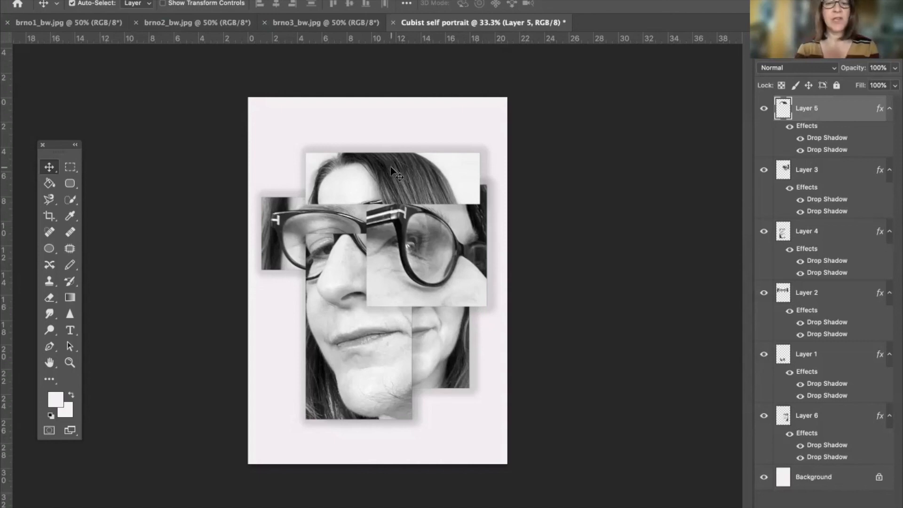
- Save the layered document on the computer in Photoshop format as "Cubist self portrait1.psd" with Maximize Compatibility on
click(94, 0)
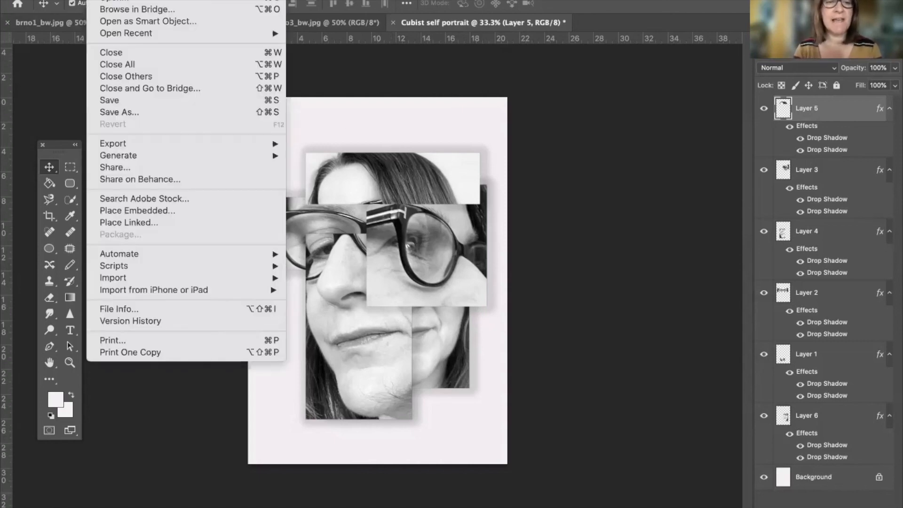
click(118, 113)
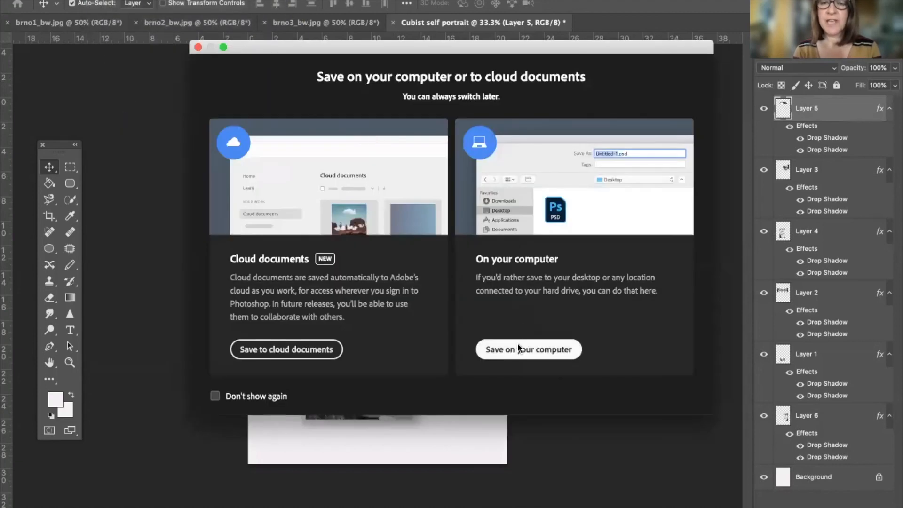
click(518, 346)
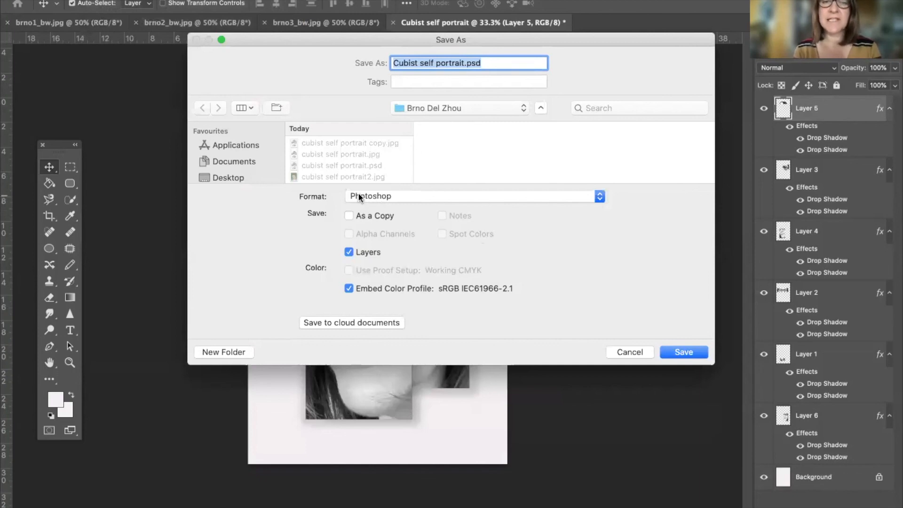
click(685, 355)
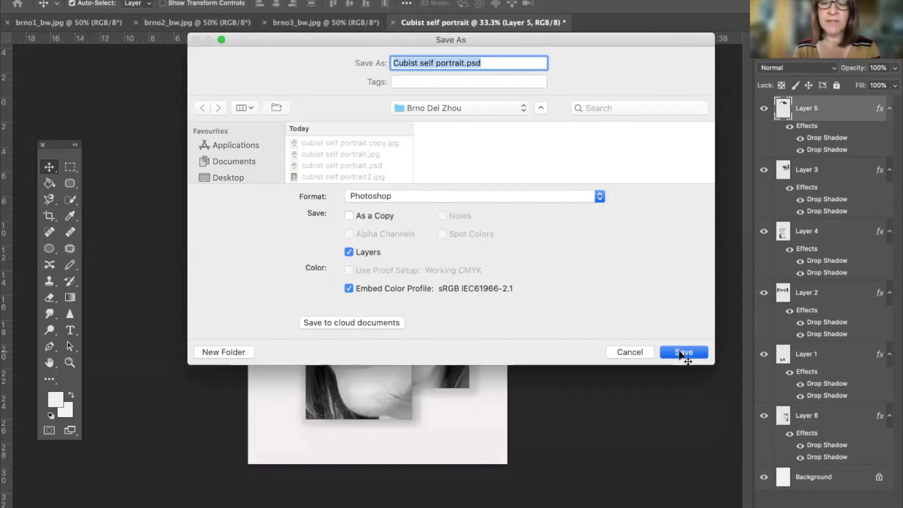
click(478, 120)
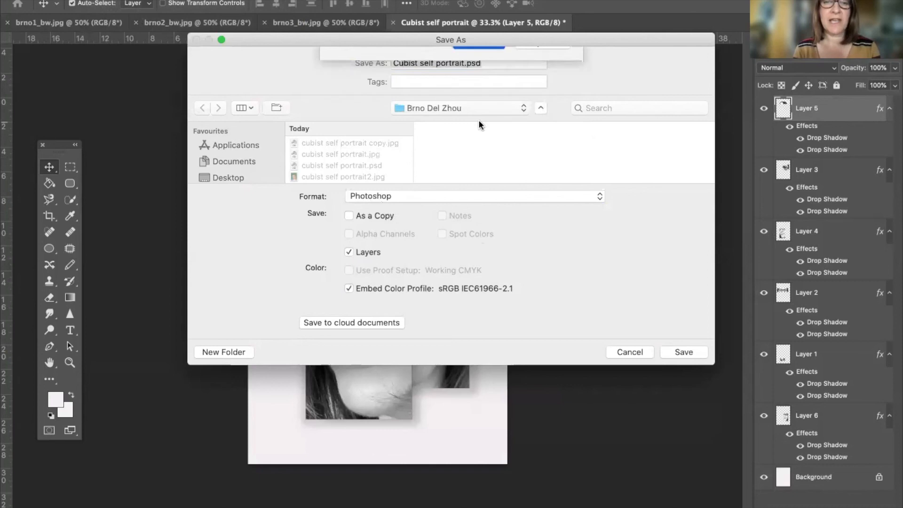
click(464, 61)
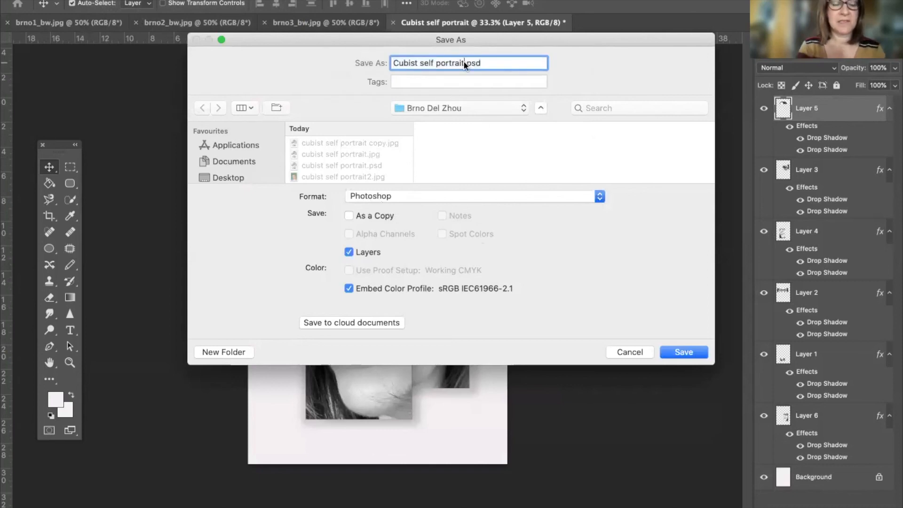
text(1)
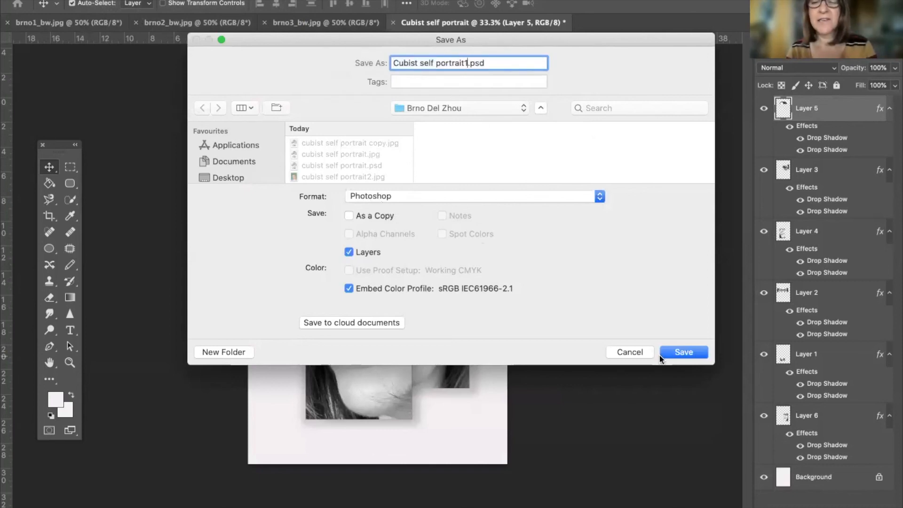
click(678, 353)
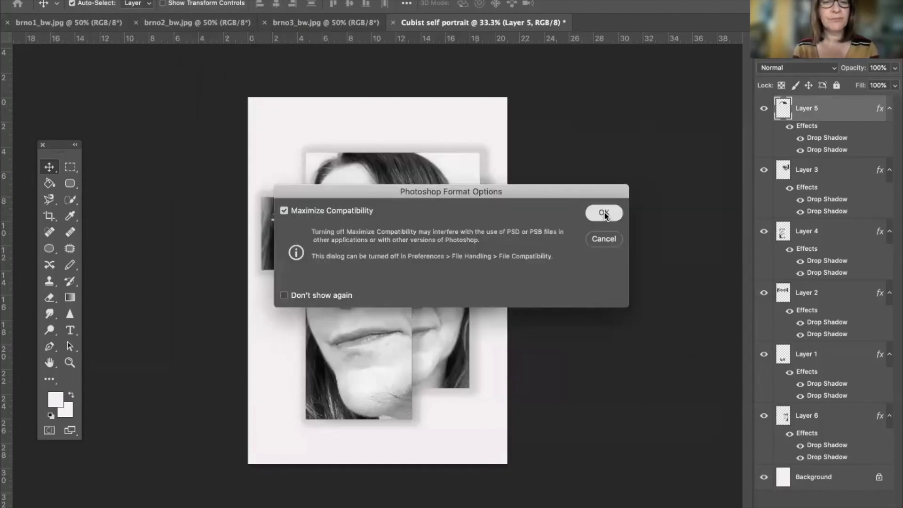
click(604, 212)
- Save a JPEG copy on the computer as "Cubist self portrait1.jpg" at quality 12 (Maximum) with the Baseline ("Standard") format option
click(107, 0)
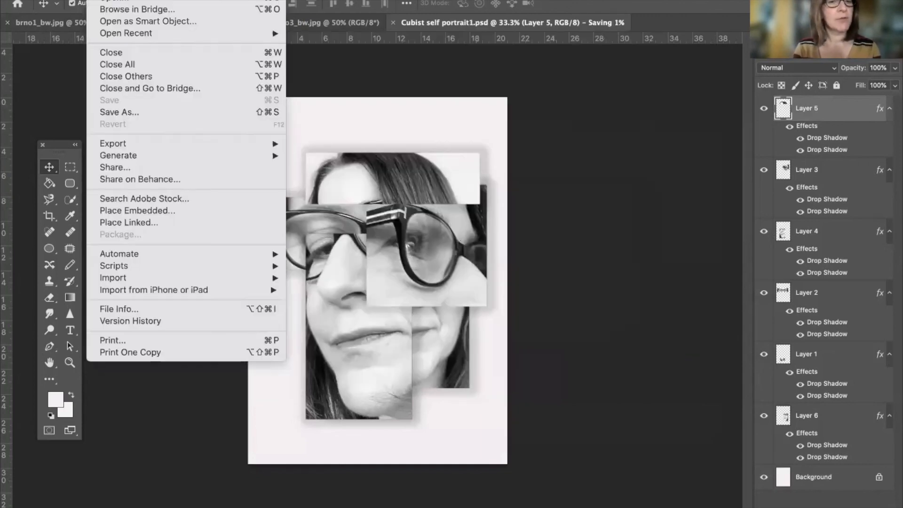
click(124, 111)
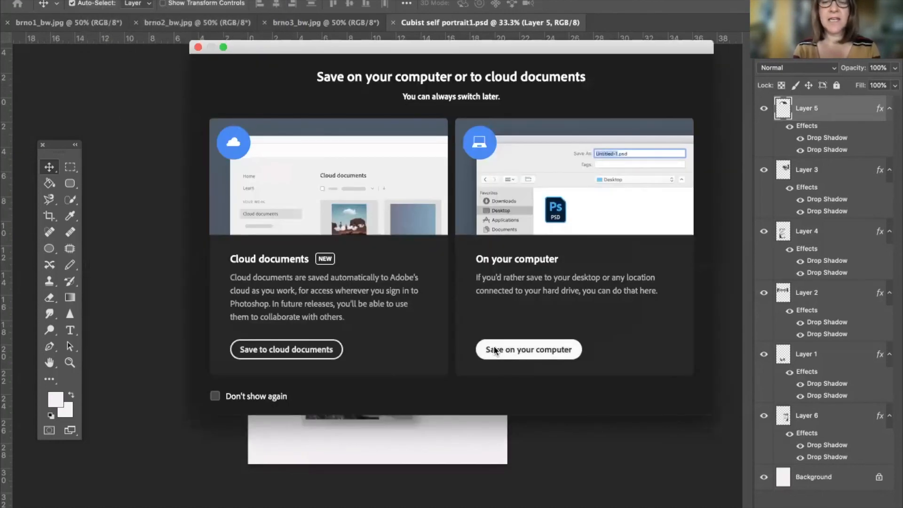
click(495, 350)
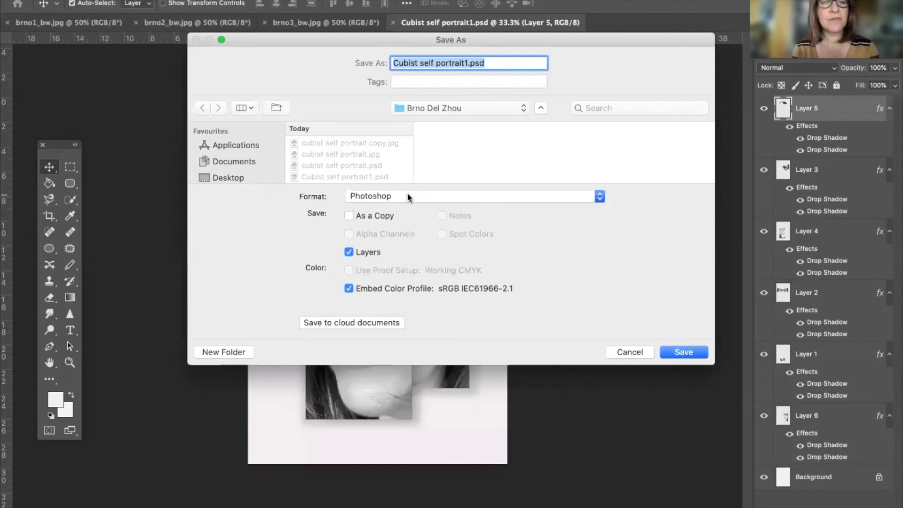
click(407, 194)
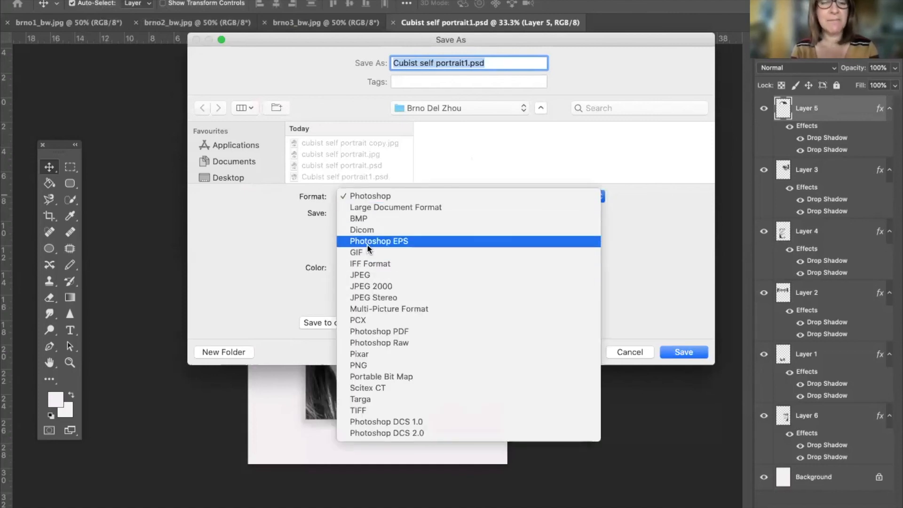
click(362, 275)
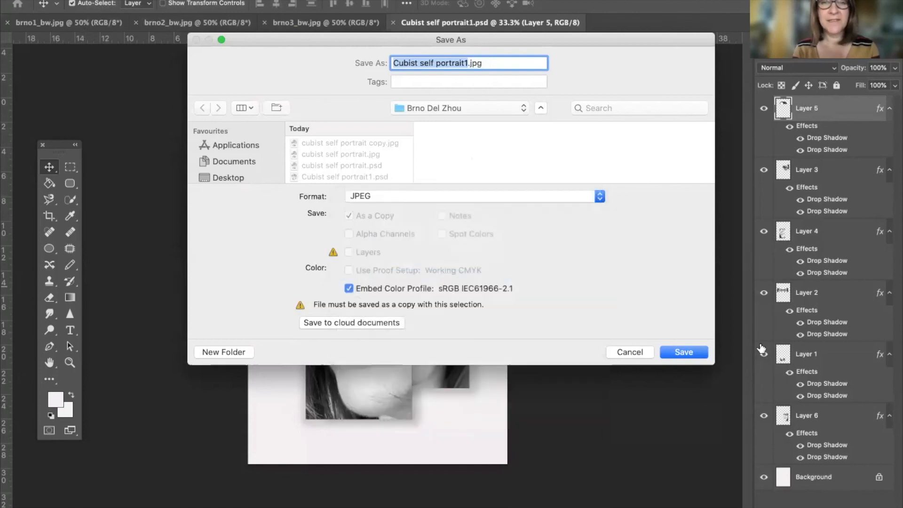
click(678, 353)
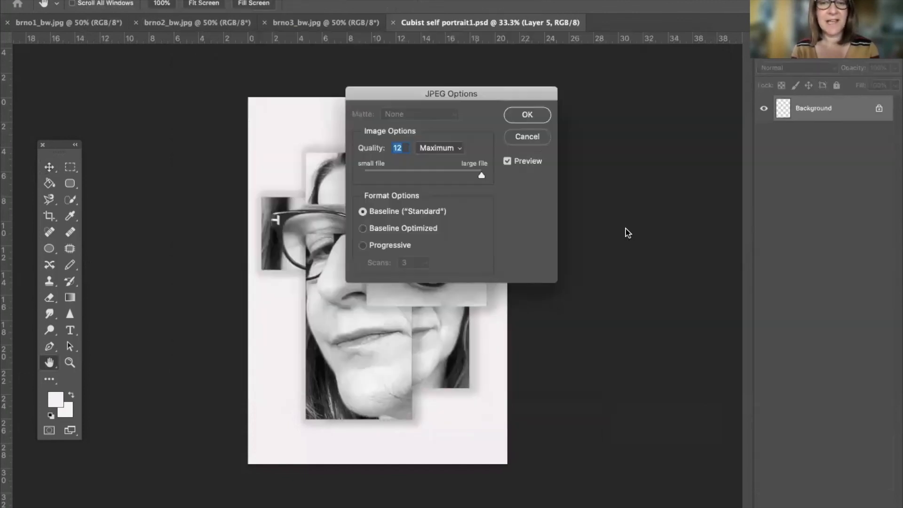
click(526, 116)
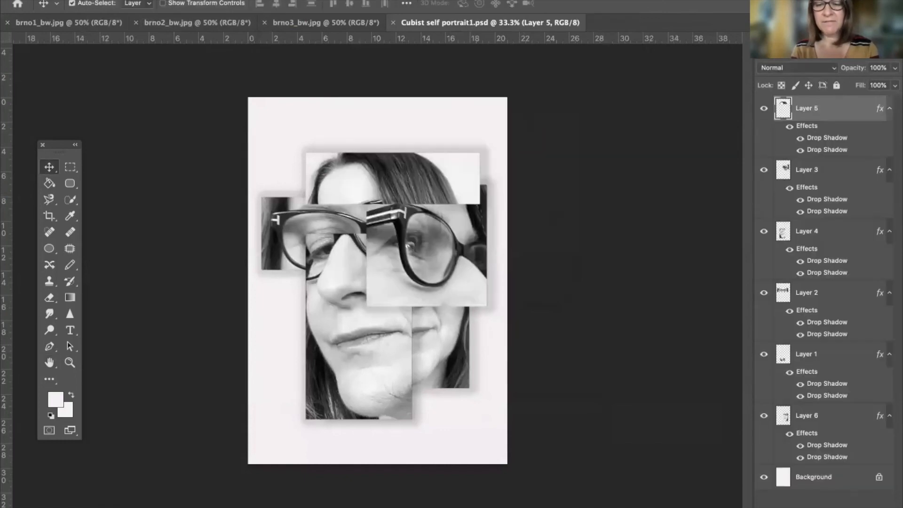
key(super+Tab)
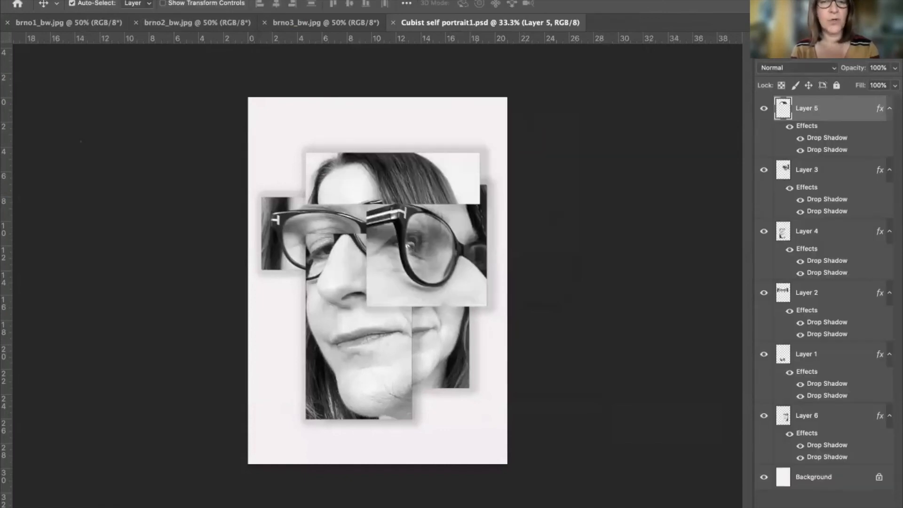